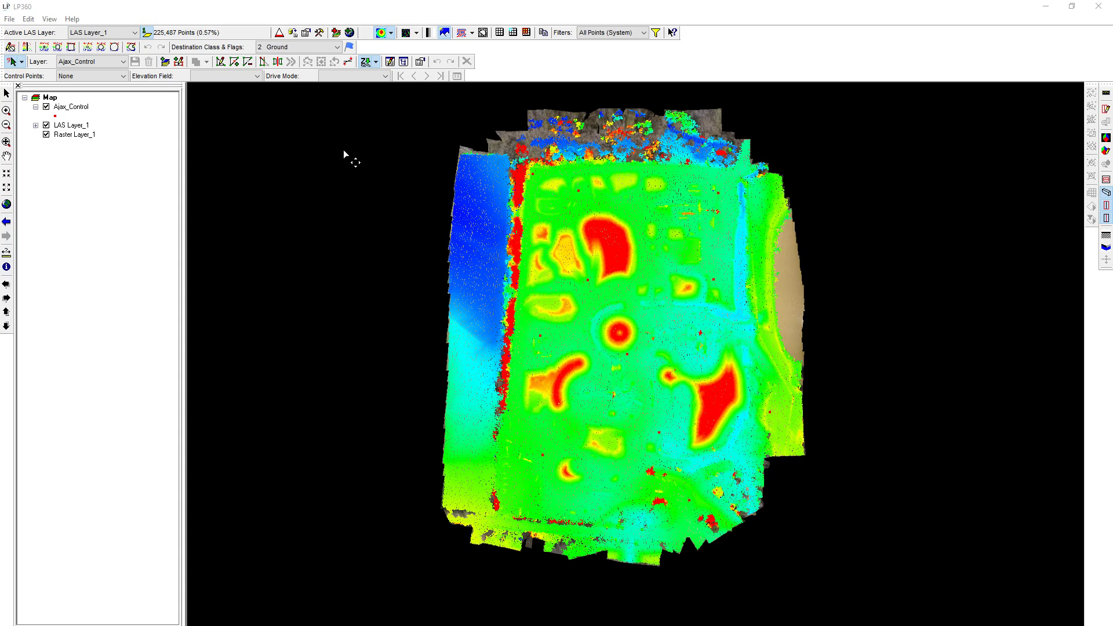
Turn off the point cloud display over the orthophoto and check the average pixel size in Raster Layer_1's properties
left_click(381, 33)
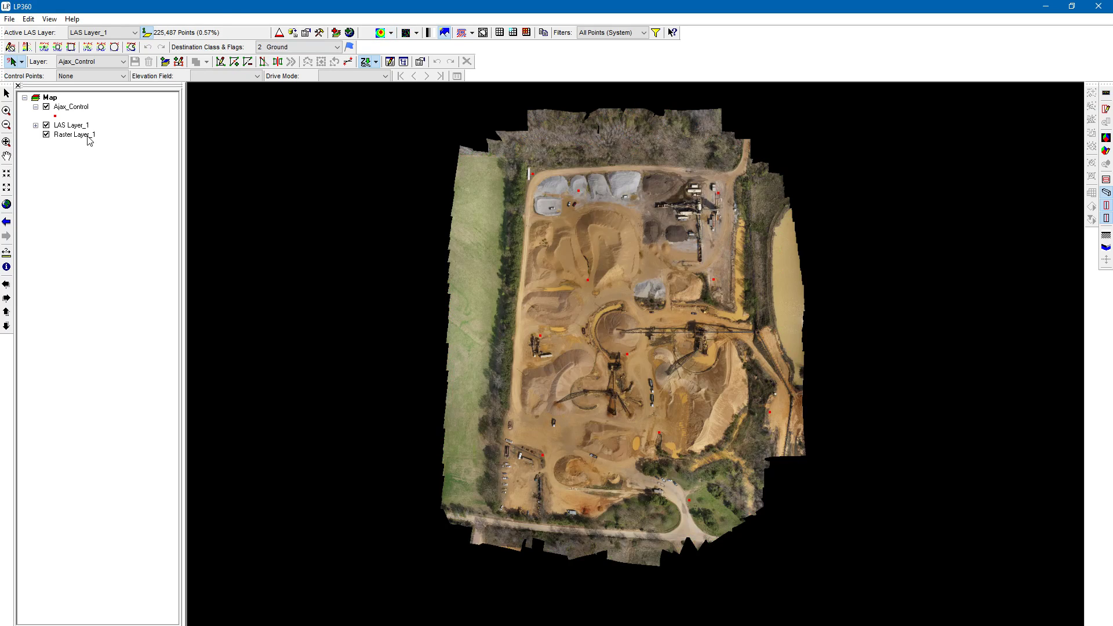
double_click(282, 6)
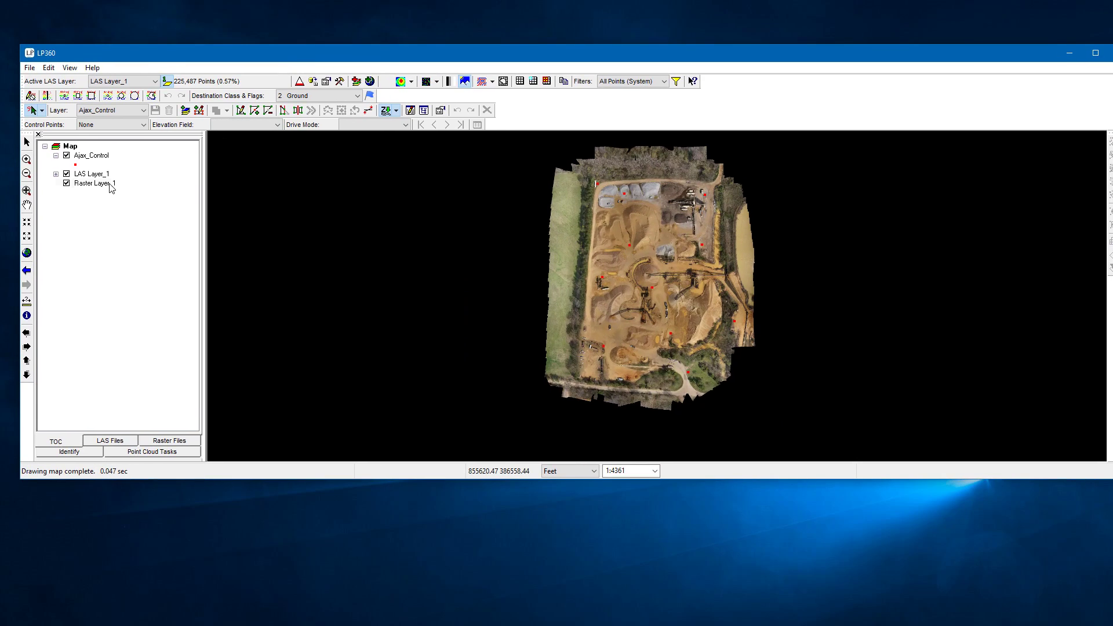
right_click(111, 188)
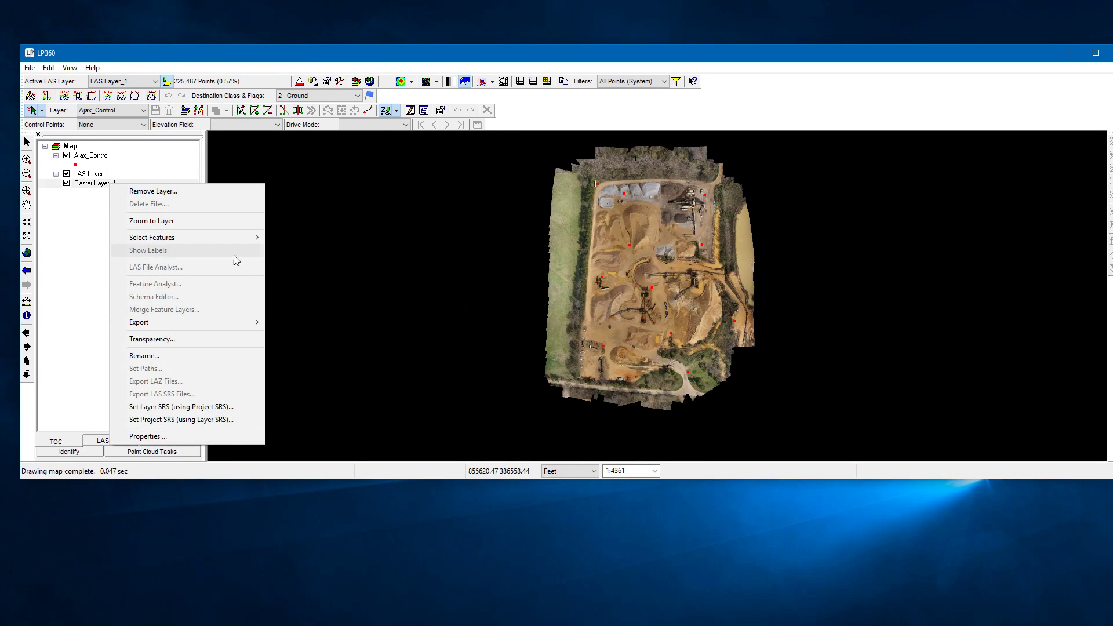
left_click(230, 438)
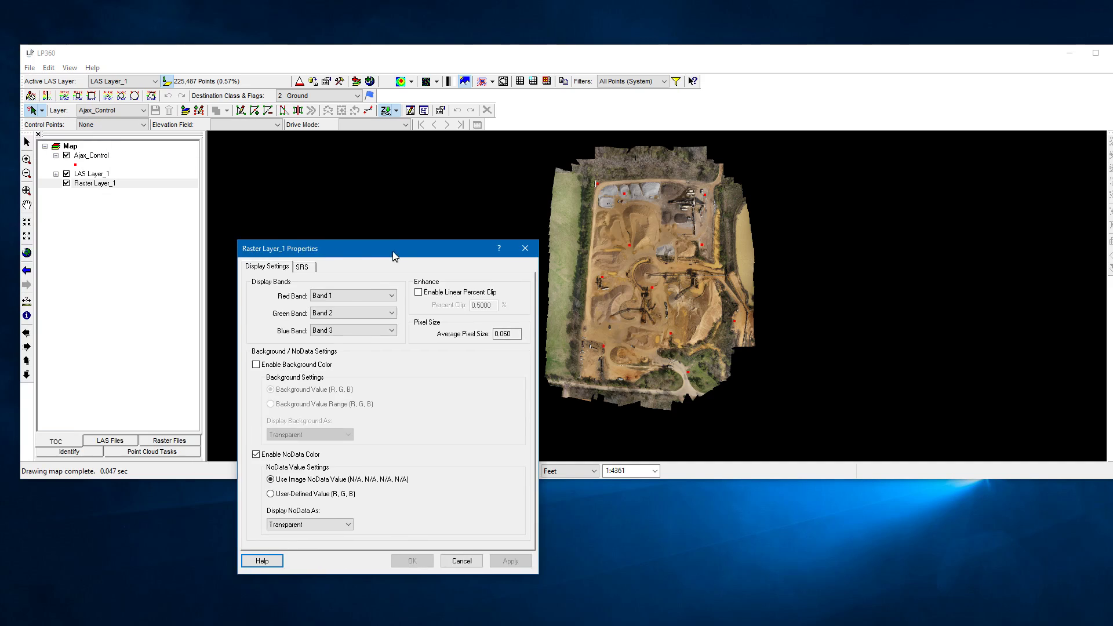
left_click(489, 253)
left_click(488, 254)
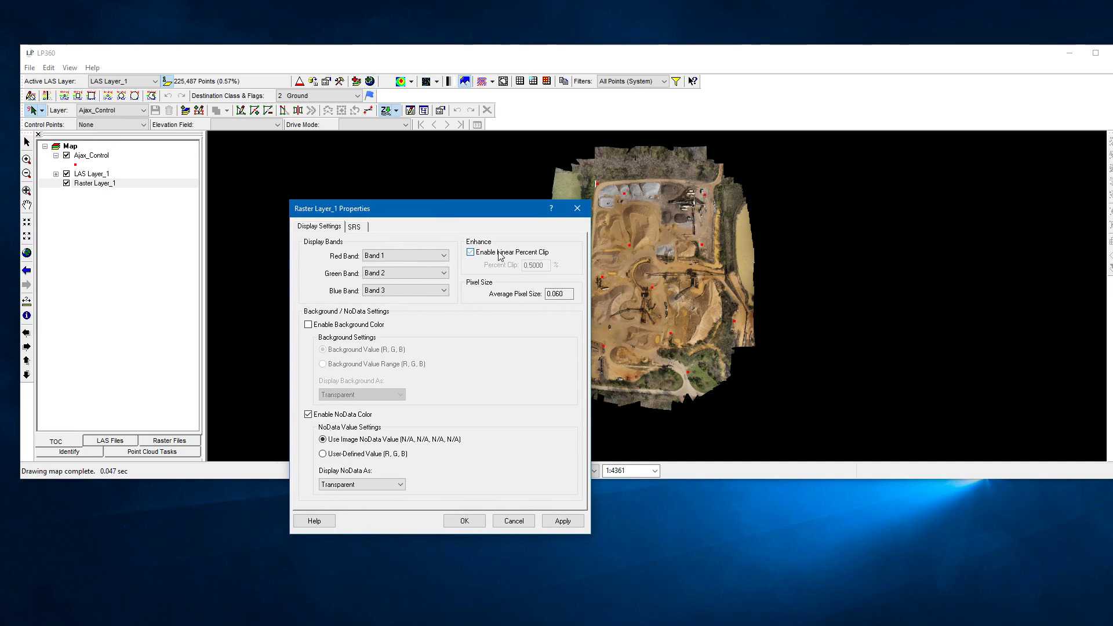
left_click(577, 209)
left_click(1095, 53)
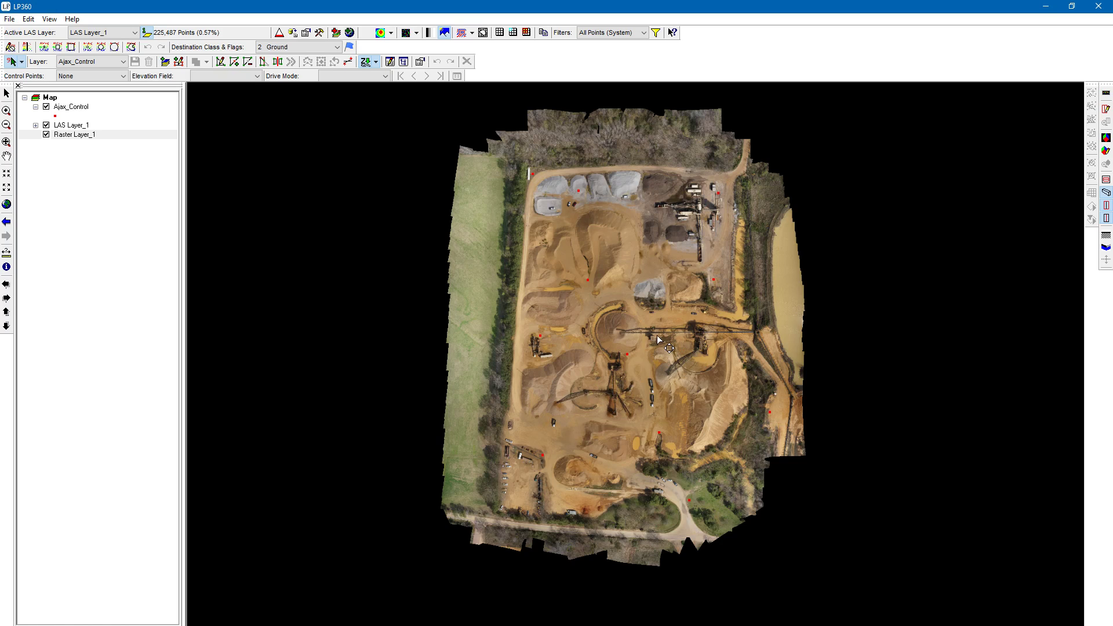
scroll(656, 318, "up", 2)
scroll(656, 318, "up", 2)
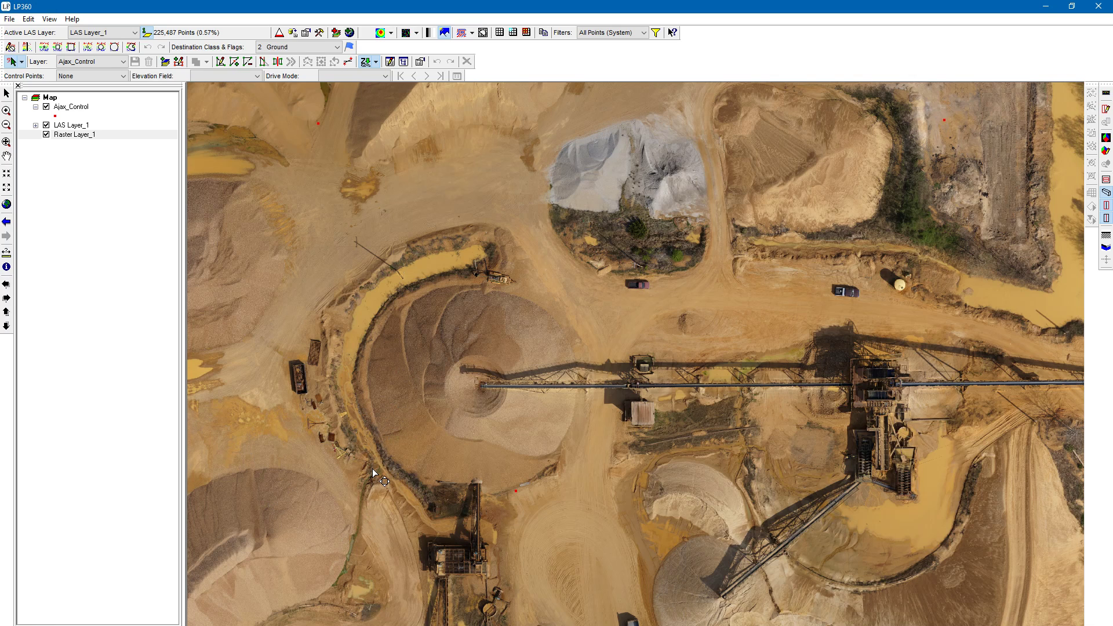
scroll(372, 468, "down", 3)
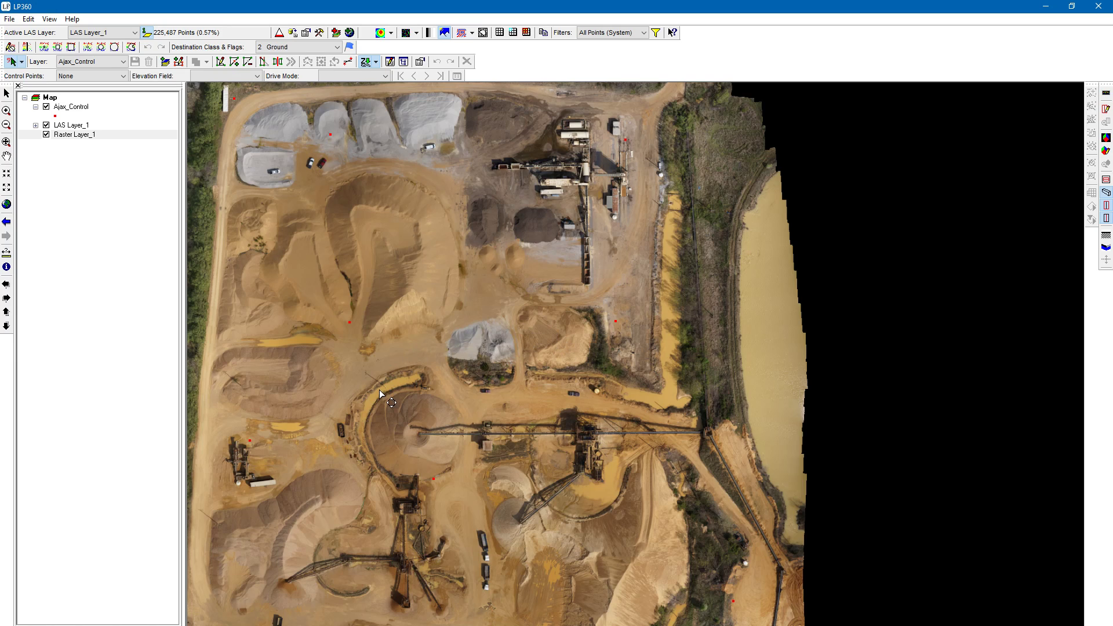
middle_click_drag(386, 393, 412, 364)
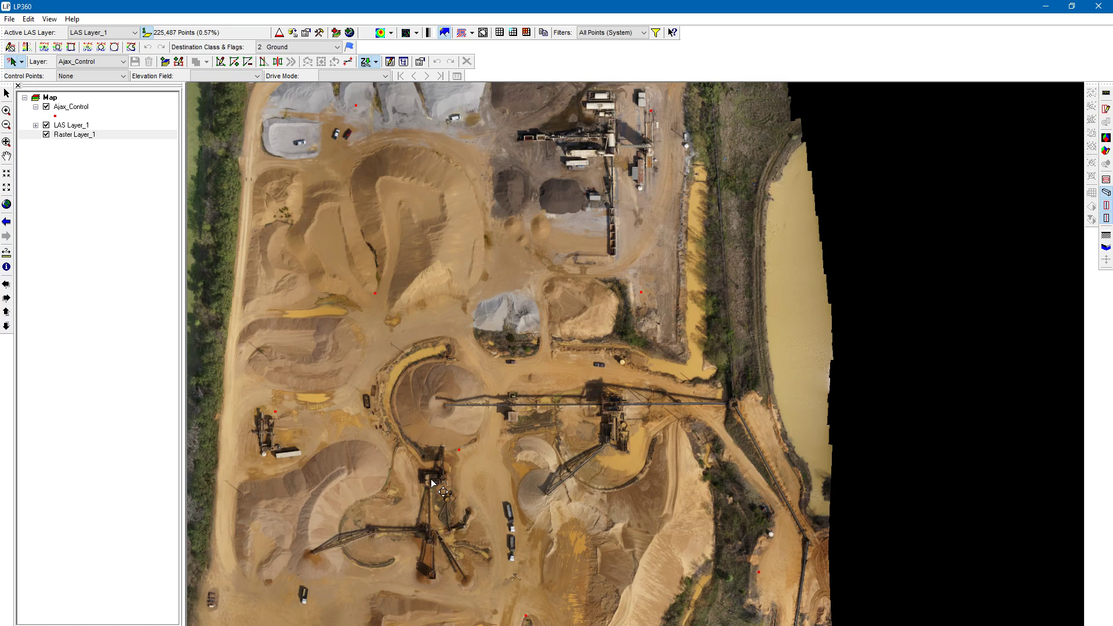
Set Ajax_Control as the control points layer and open its control points report
left_click(49, 19)
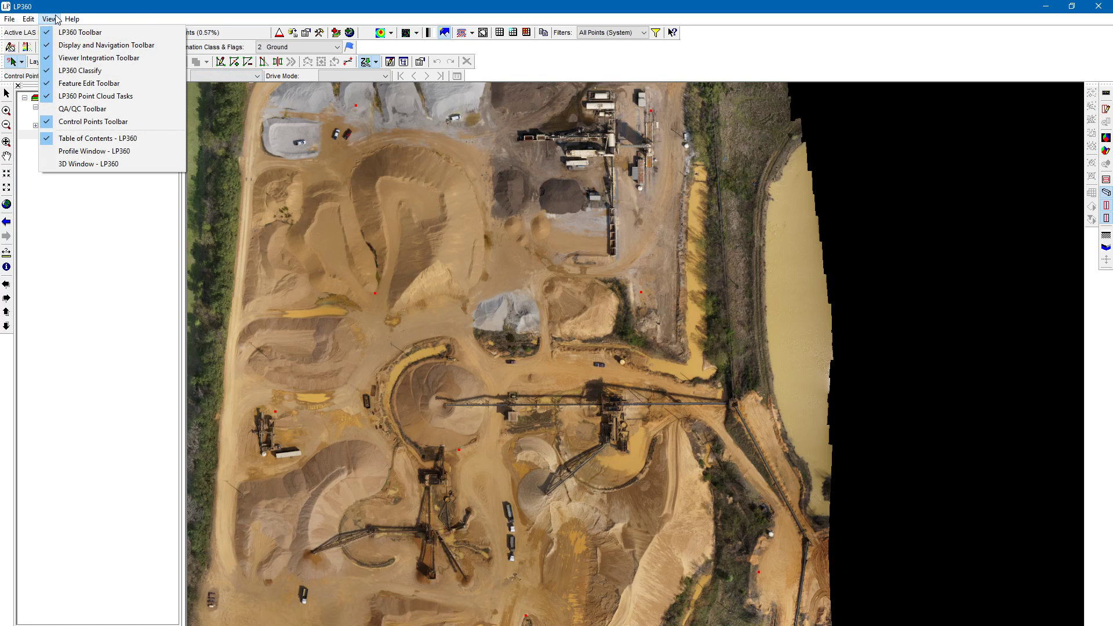
left_click(207, 3)
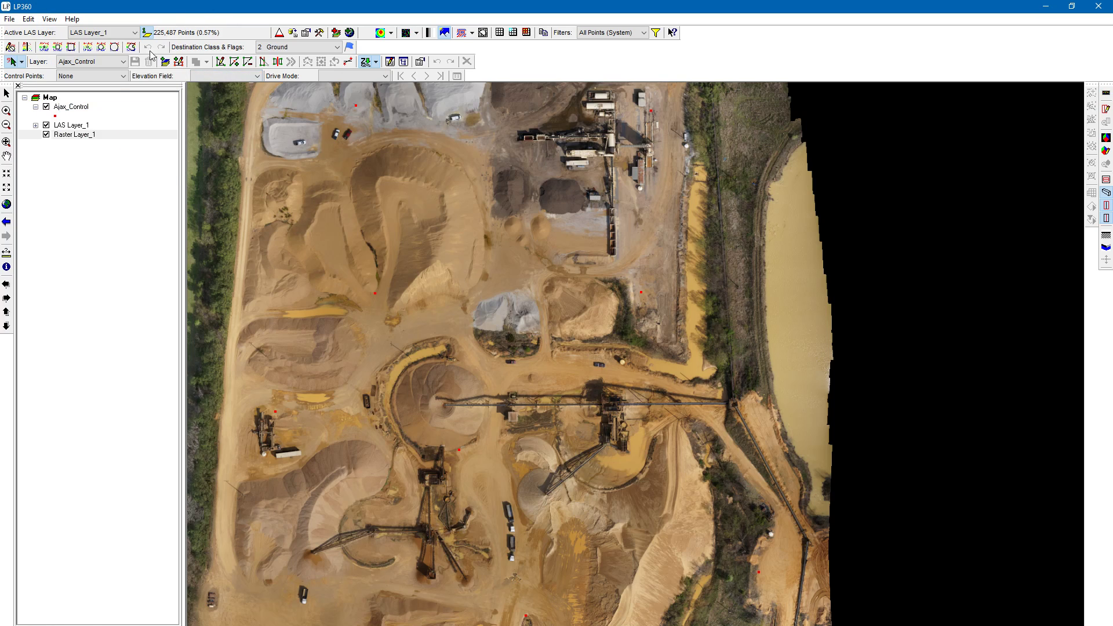
left_click(101, 78)
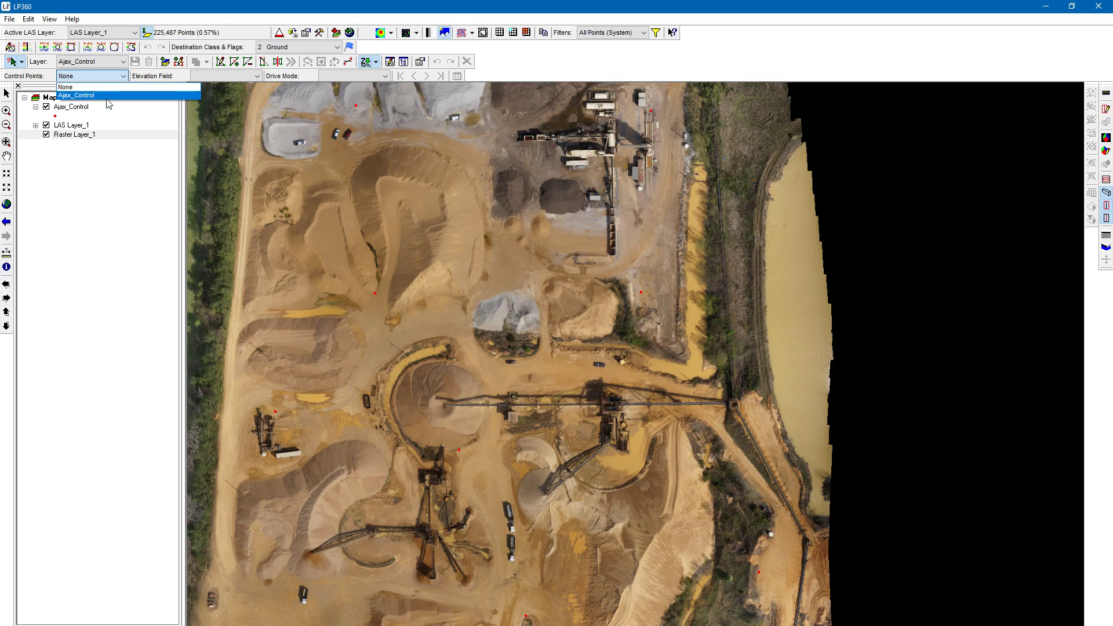
left_click(111, 97)
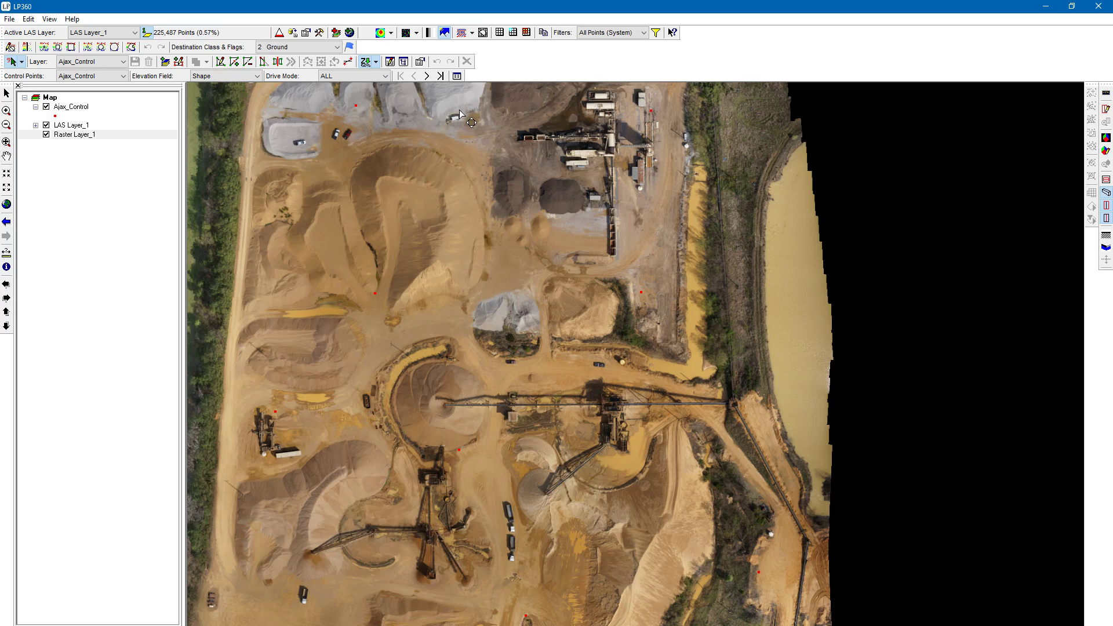
left_click(457, 76)
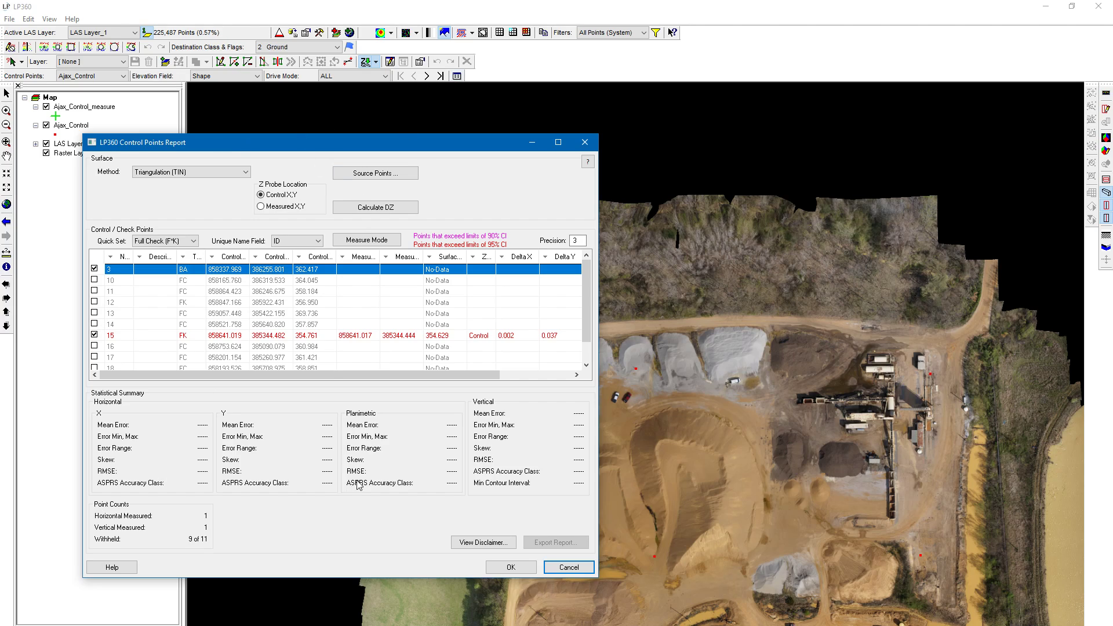
Include every control and check point in the report with the ALL quick set
left_click(177, 241)
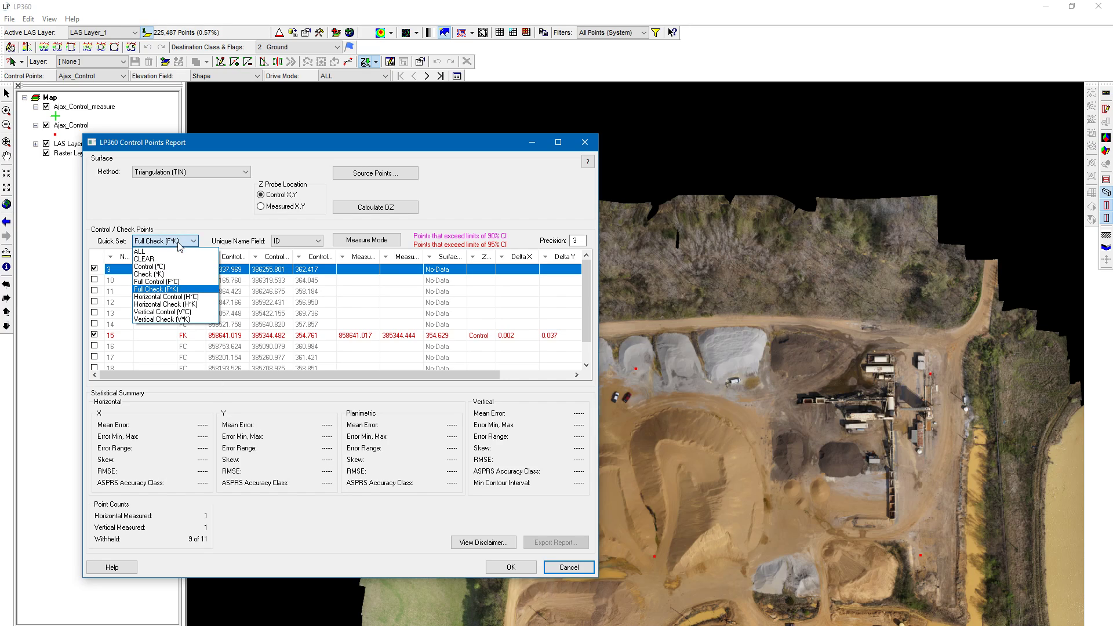
left_click(179, 252)
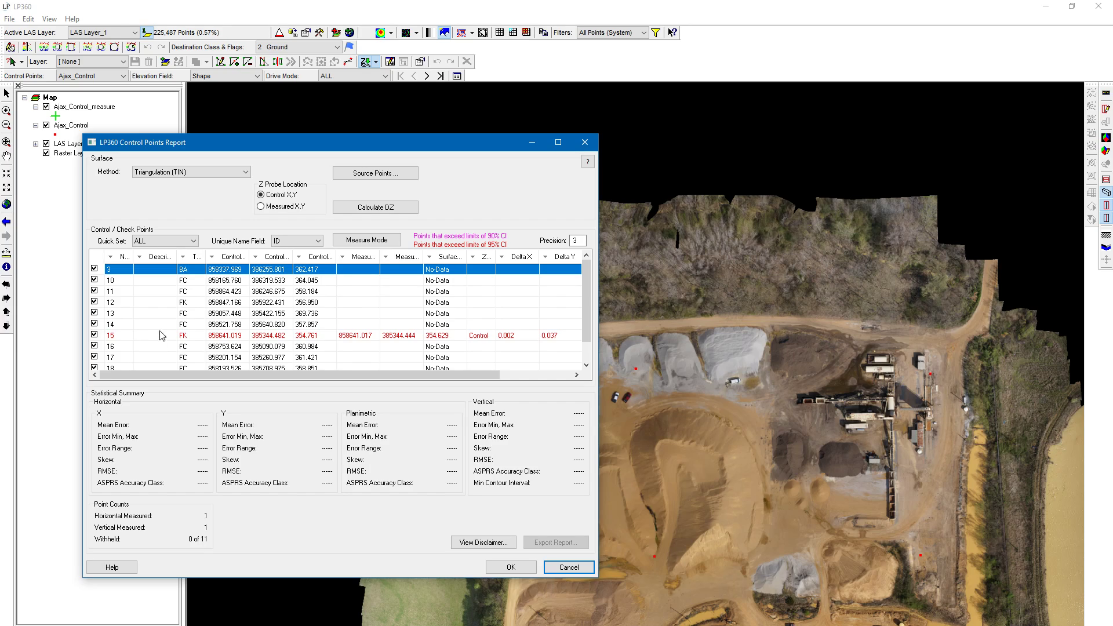
left_click(185, 242)
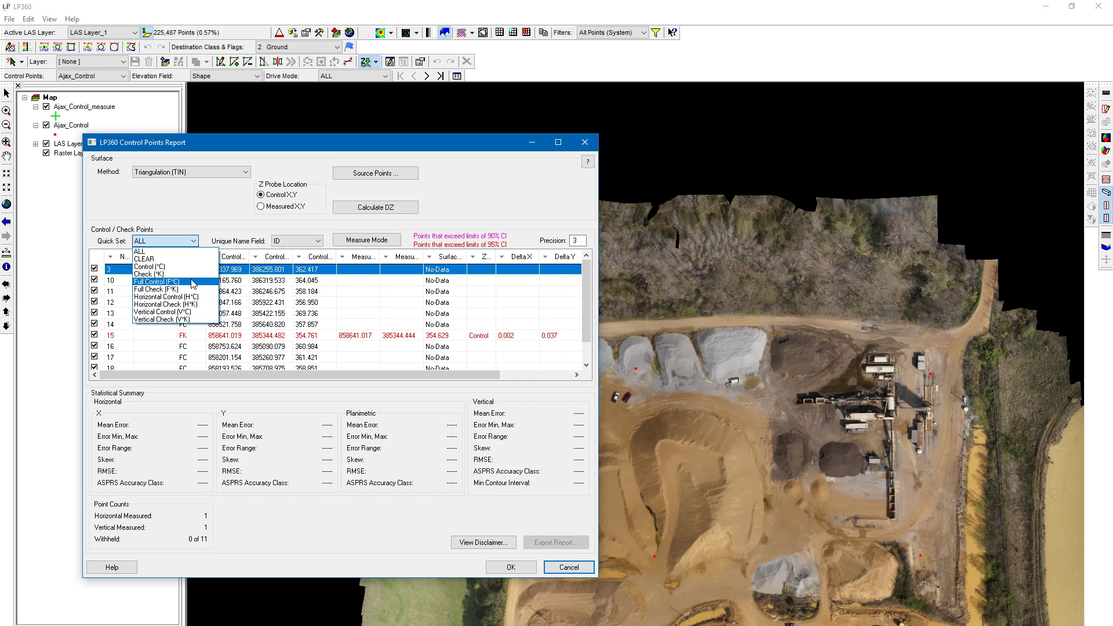
left_click(189, 240)
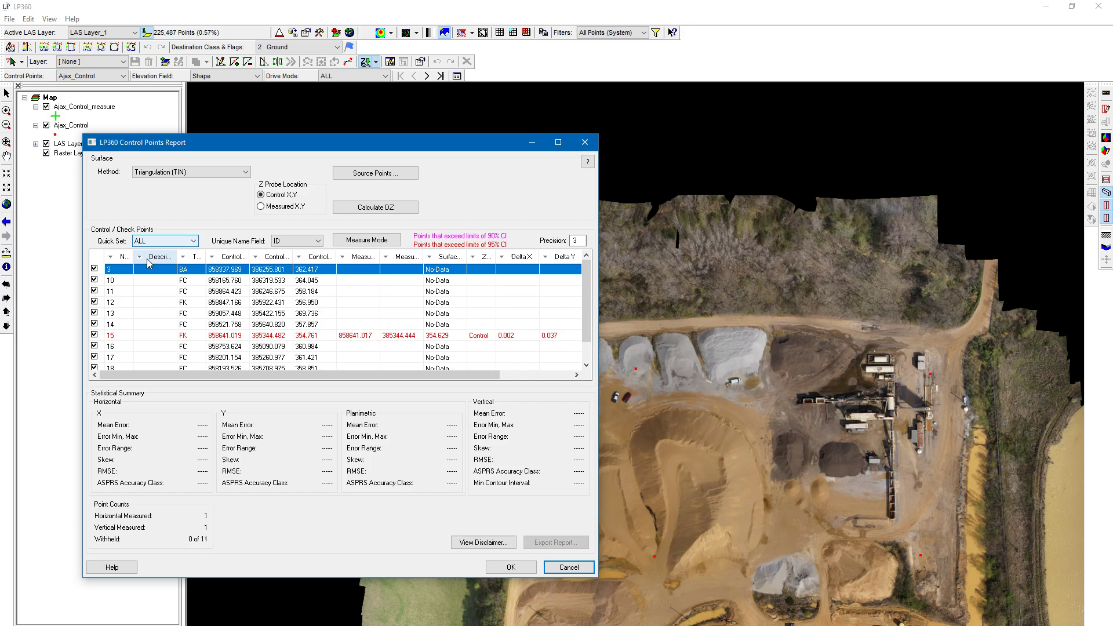
Limit the report to the full check points with the Full Check (F*K) quick set
left_click(182, 241)
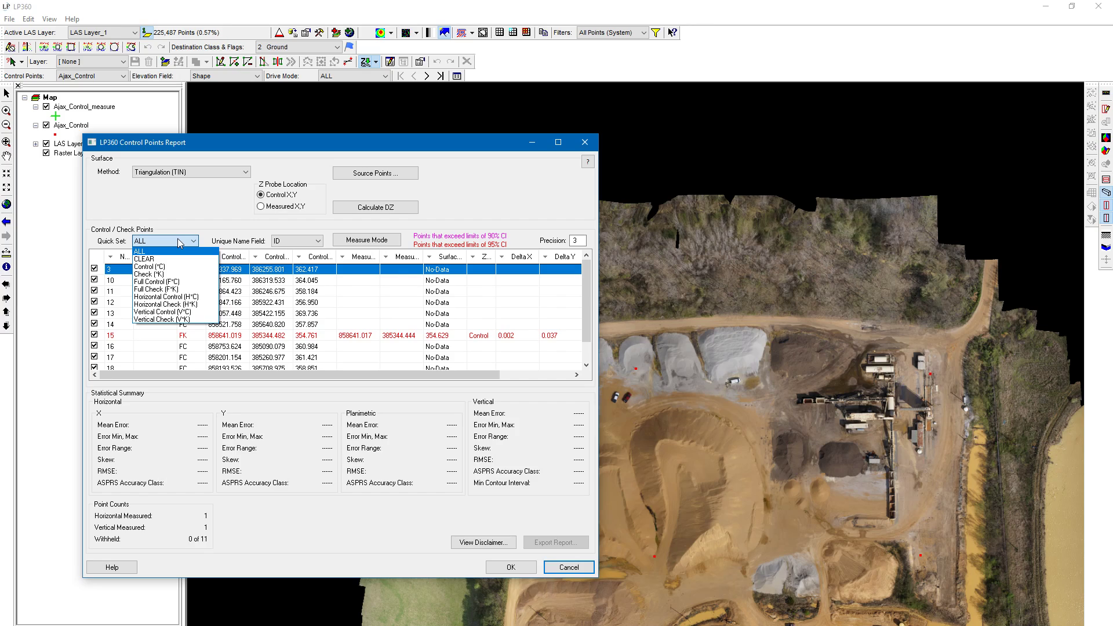
left_click(183, 290)
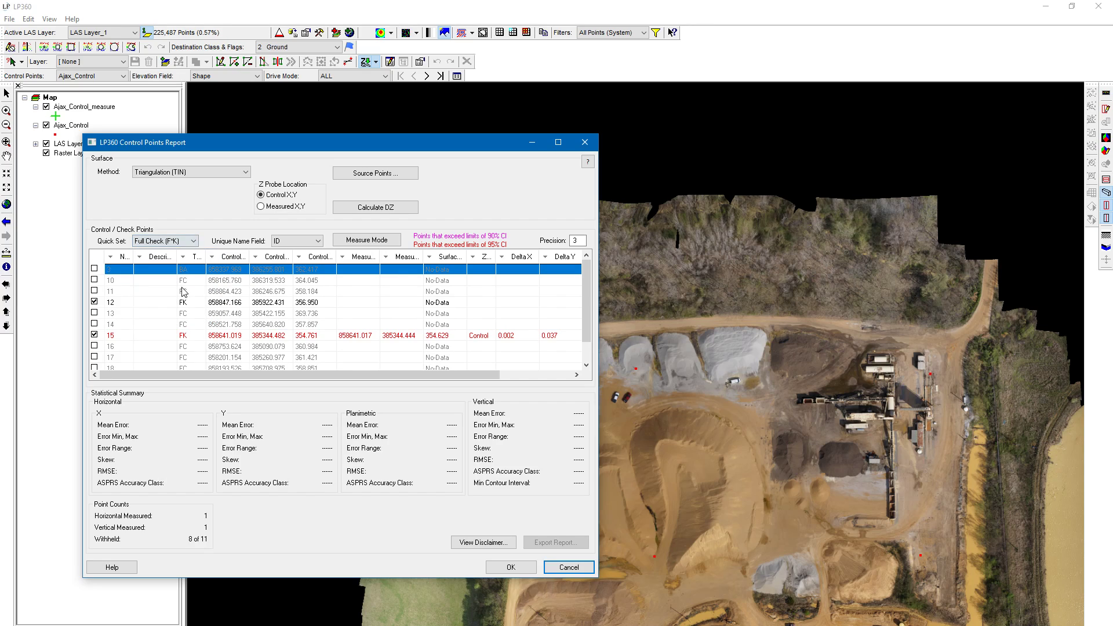
scroll(213, 330, "down", 1)
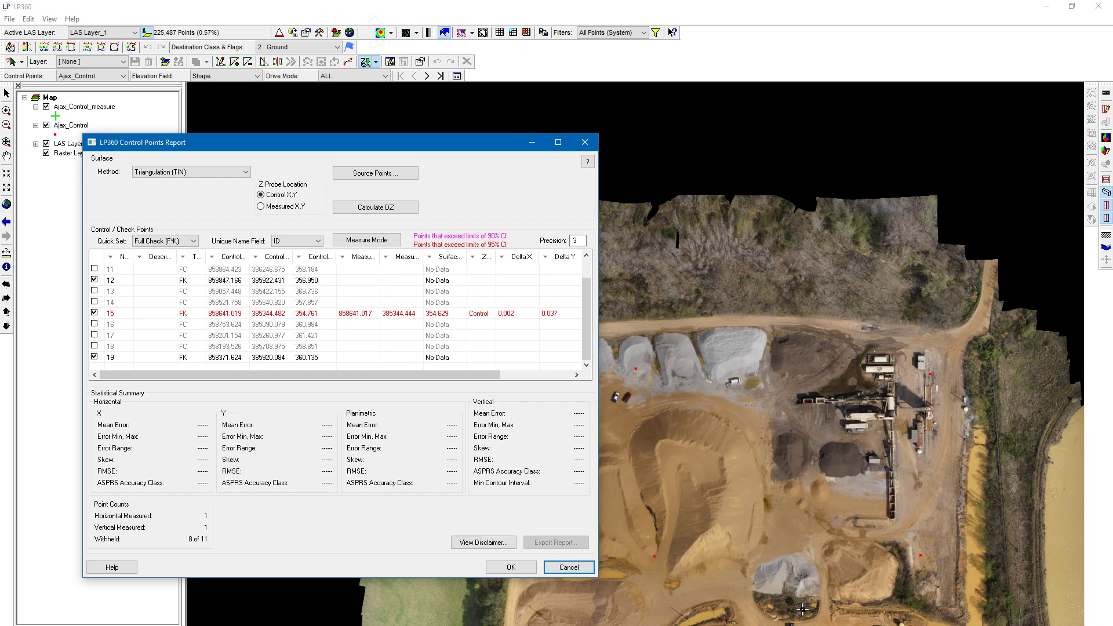
Locate check point 12 on the orthophoto and measure it at the centre of its ground target
scroll(777, 512, "up", 1)
scroll(776, 512, "up", 2)
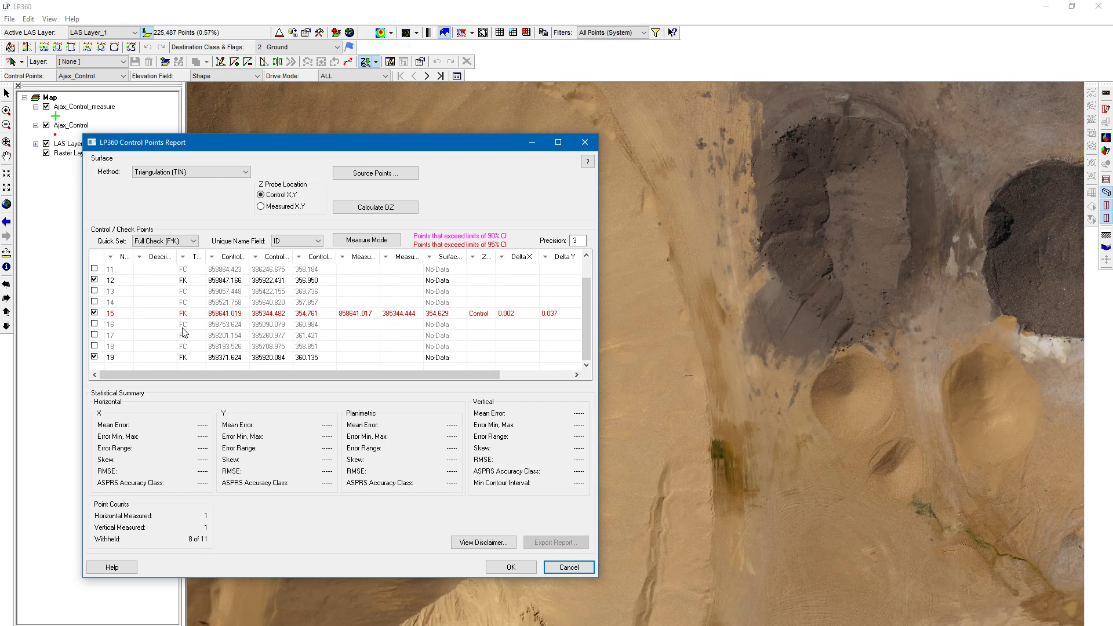
scroll(680, 420, "up", 2)
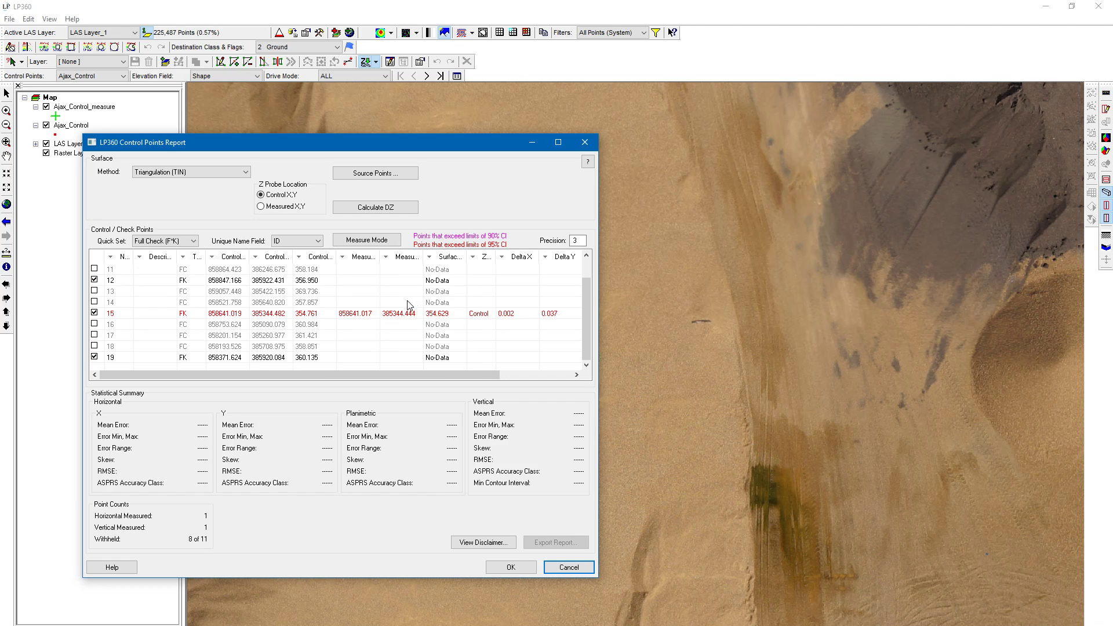
left_click(382, 284)
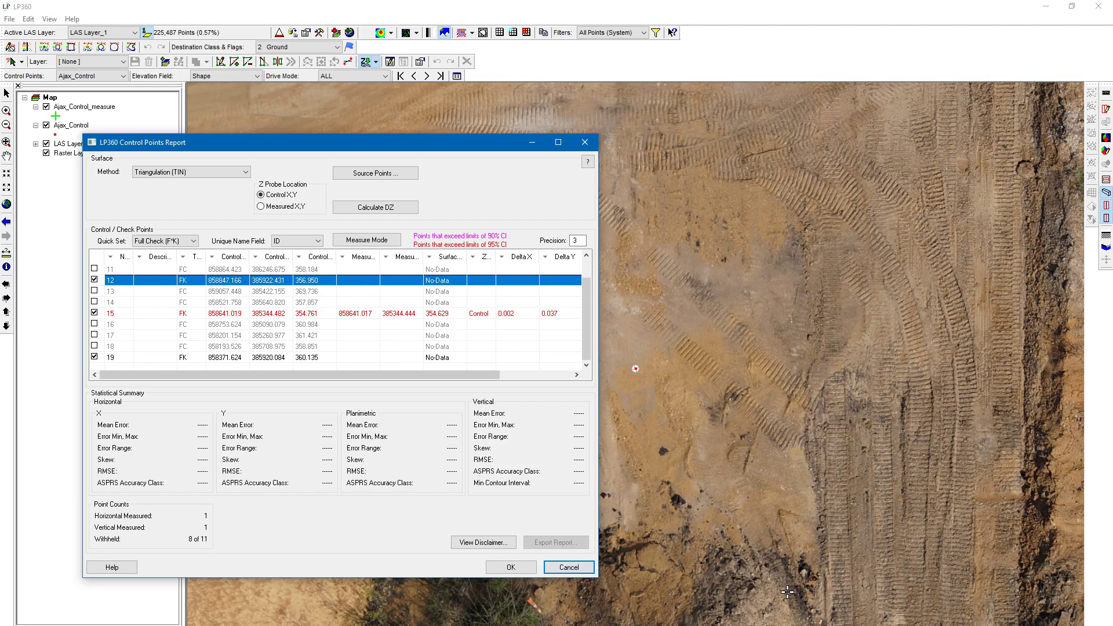
scroll(624, 367, "up", 4)
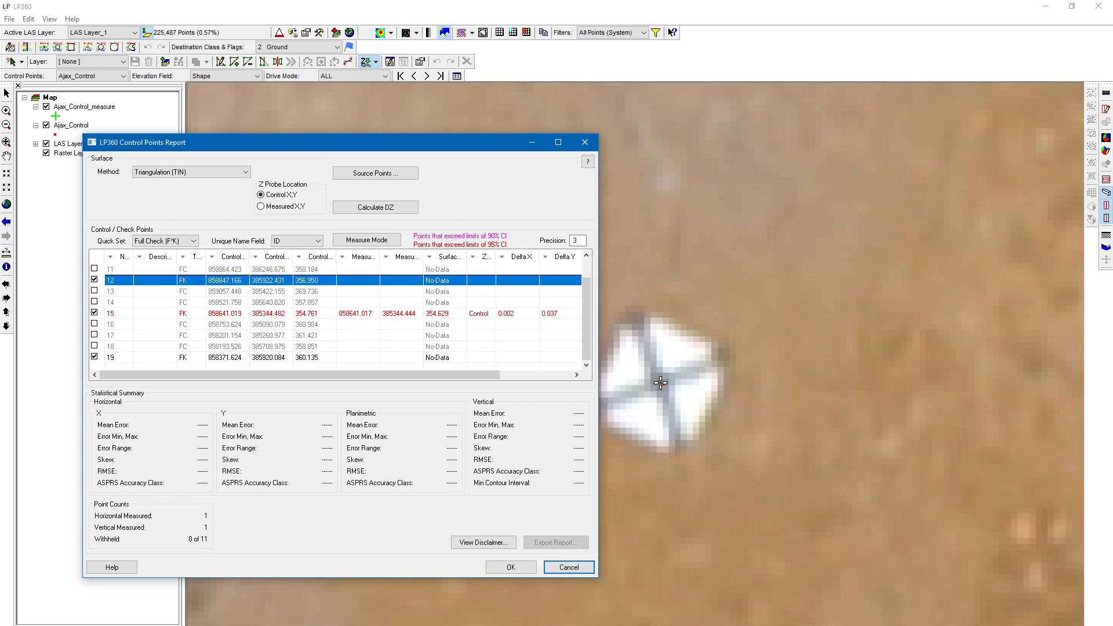
left_click(660, 383)
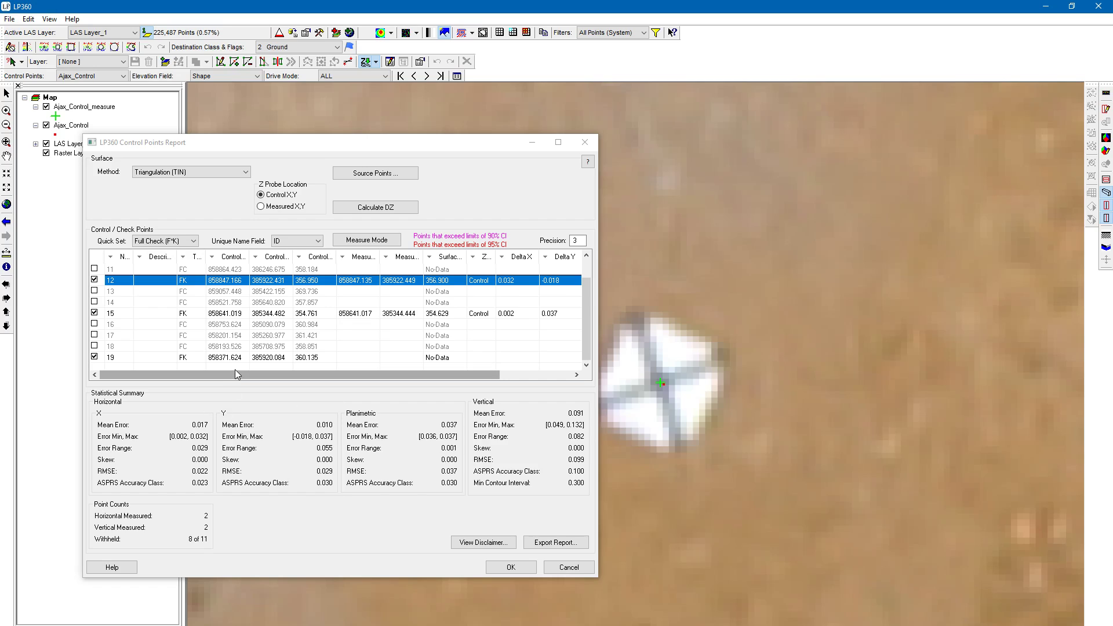
Remeasure check point 15 and measure check point 19 at the centres of their ground targets
left_click(242, 313)
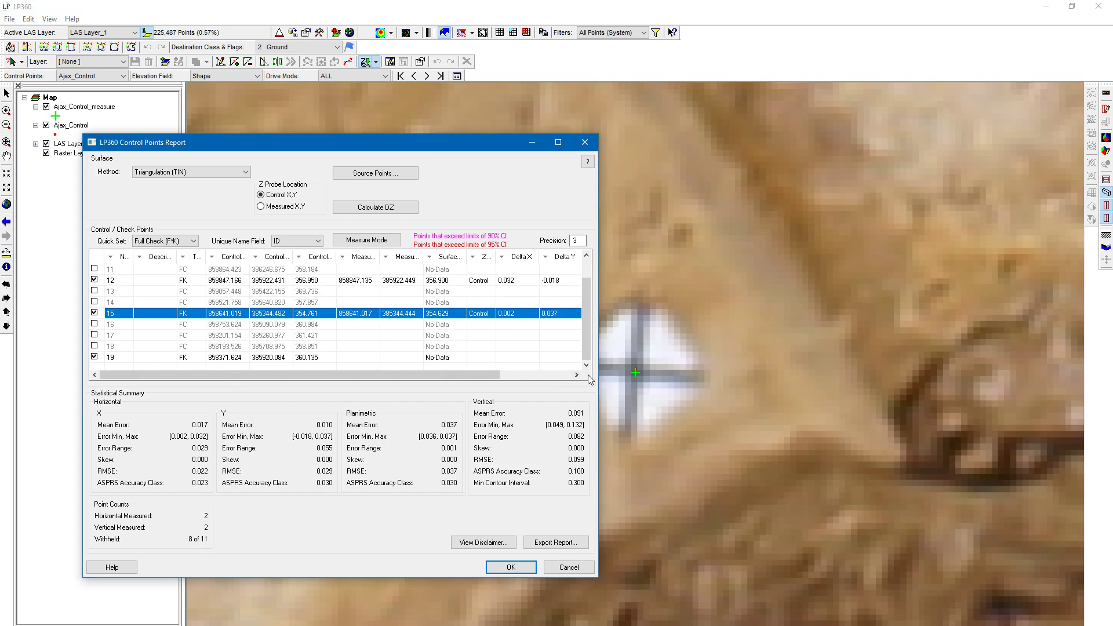
left_click(635, 372)
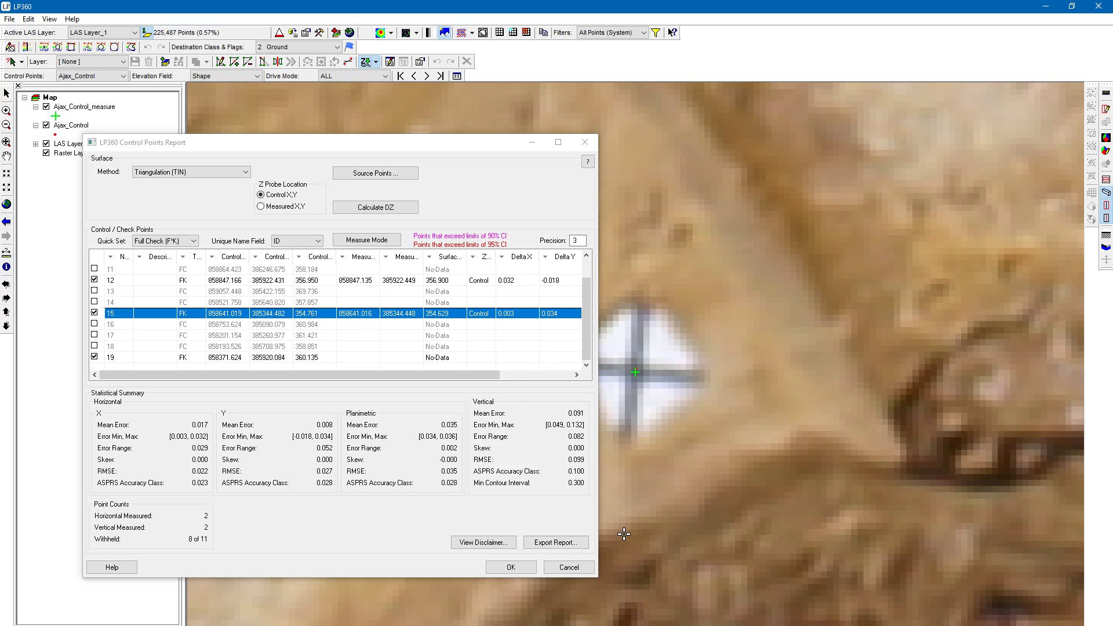
left_click(225, 359)
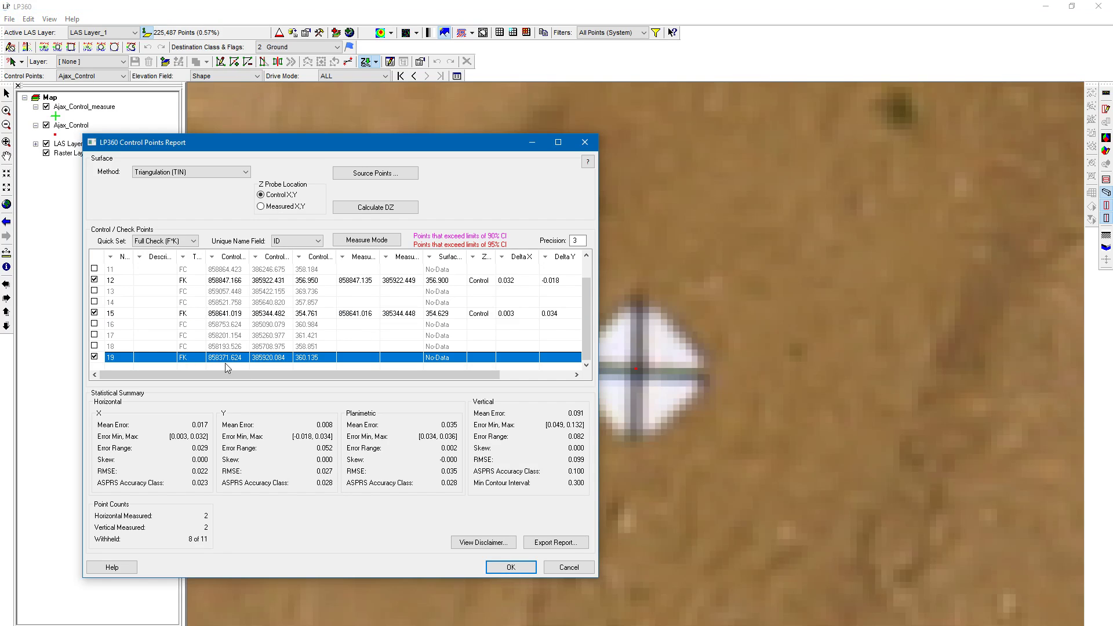
left_click(638, 372)
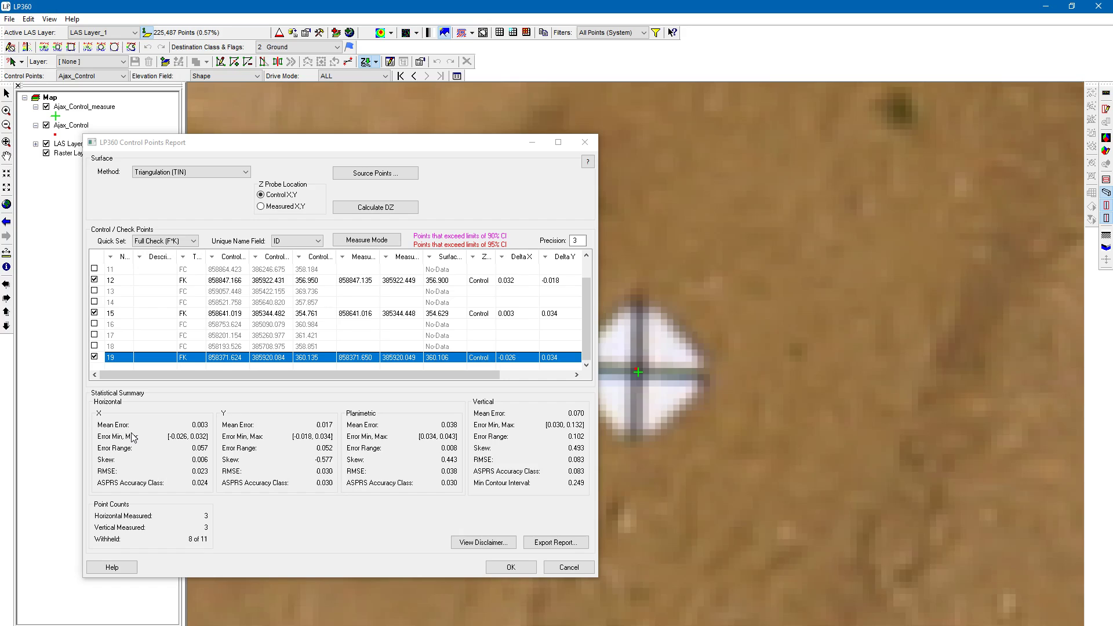
Export the control points report as a text file named Control Rep in the AJAX-1 folder
left_click(227, 149)
left_click(404, 147)
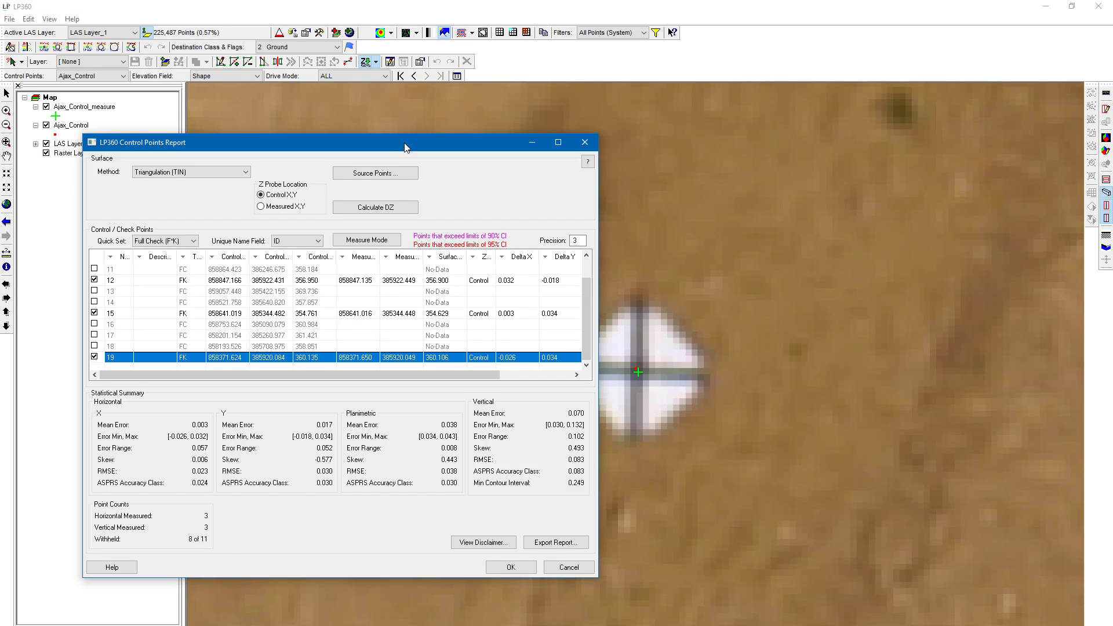
left_click_drag(405, 146, 547, 172)
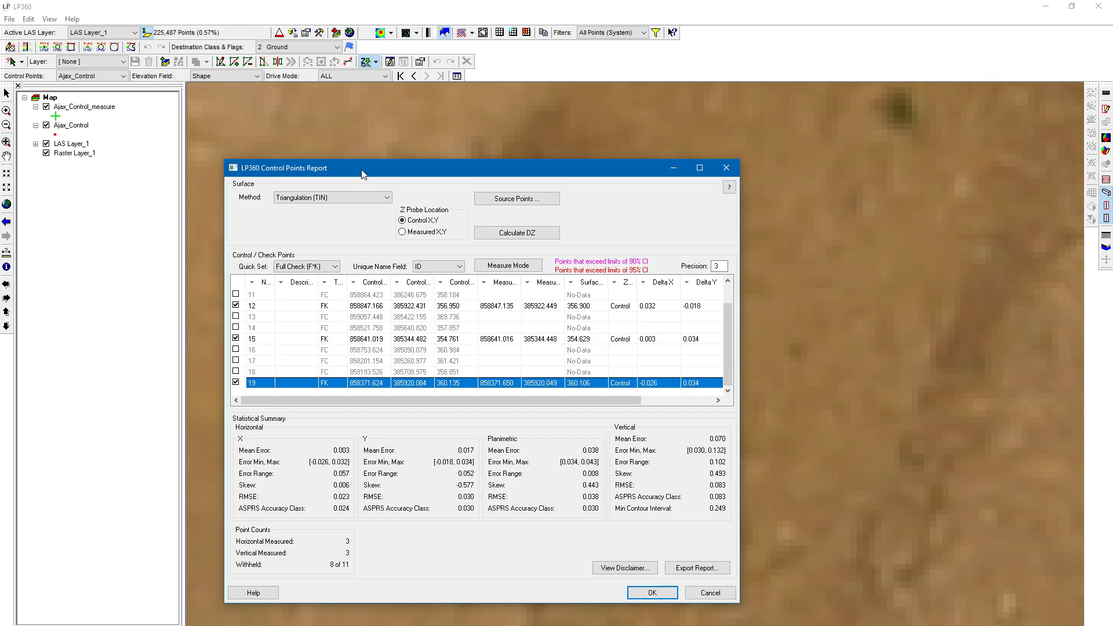
left_click(697, 569)
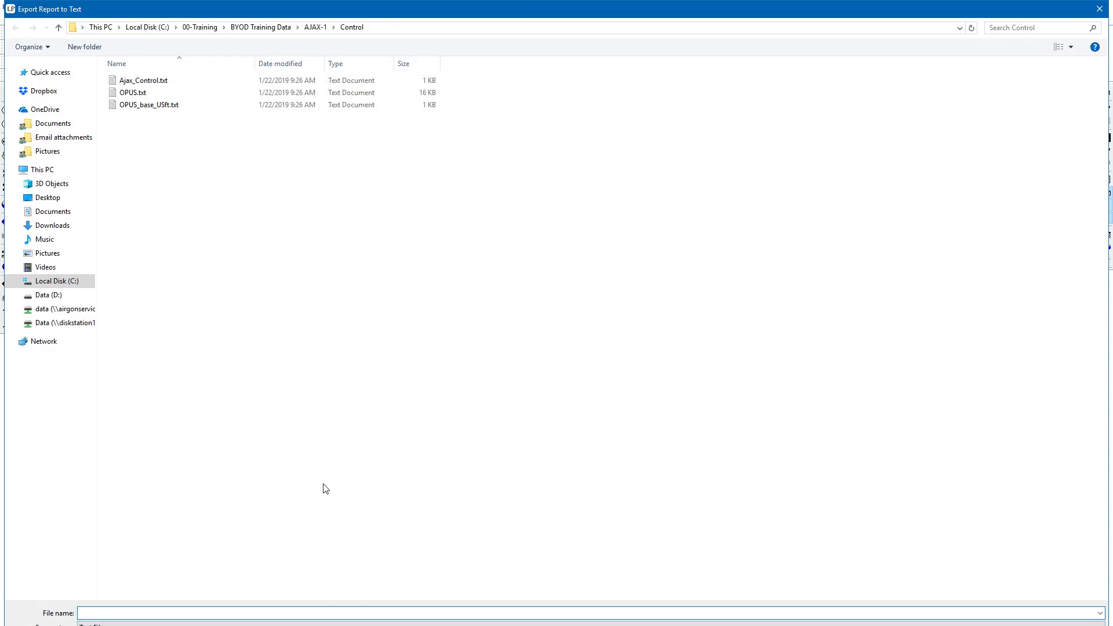
left_click(315, 27)
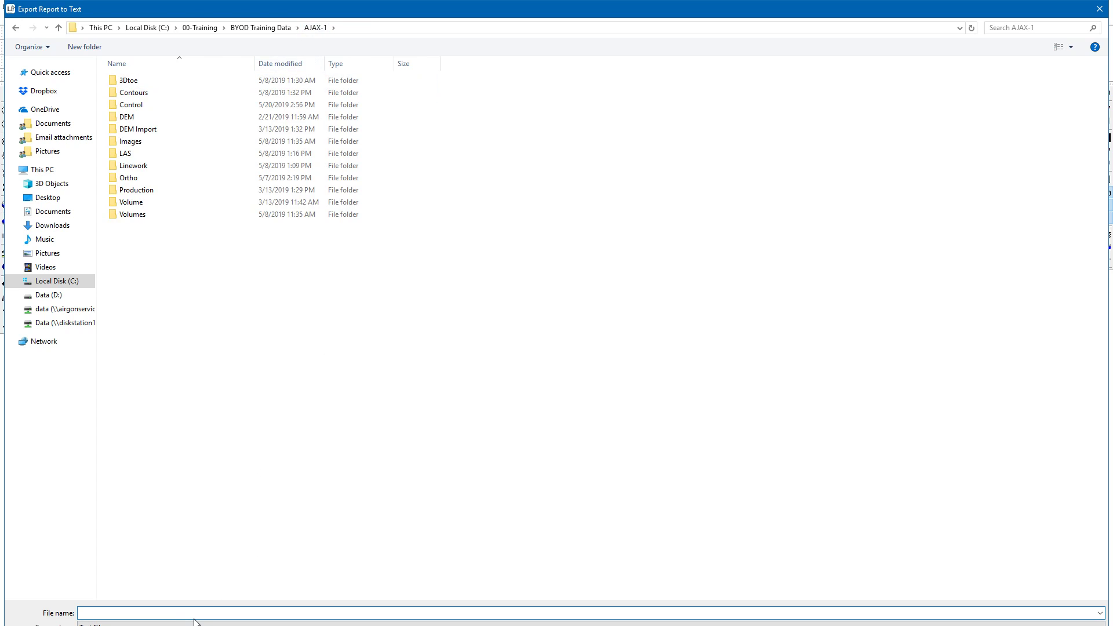
type("Control Rep")
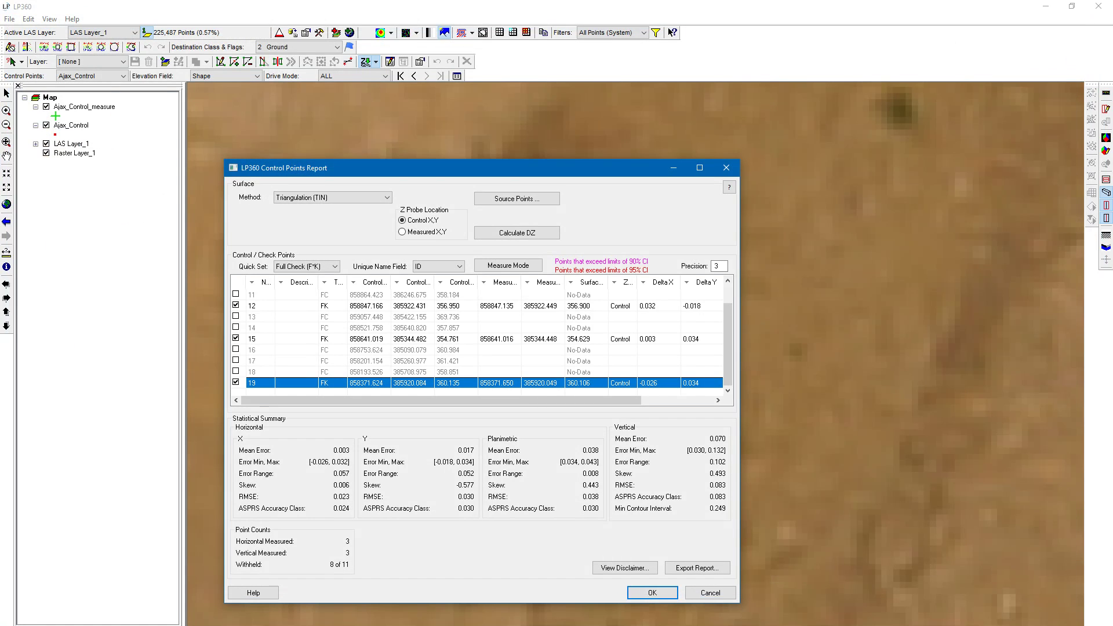
Open Control Report.txt from C:\00-Training\BYOD Training Data\AJAX-1 in Notepad, check its units, and return to LP360
right_click(270, 625)
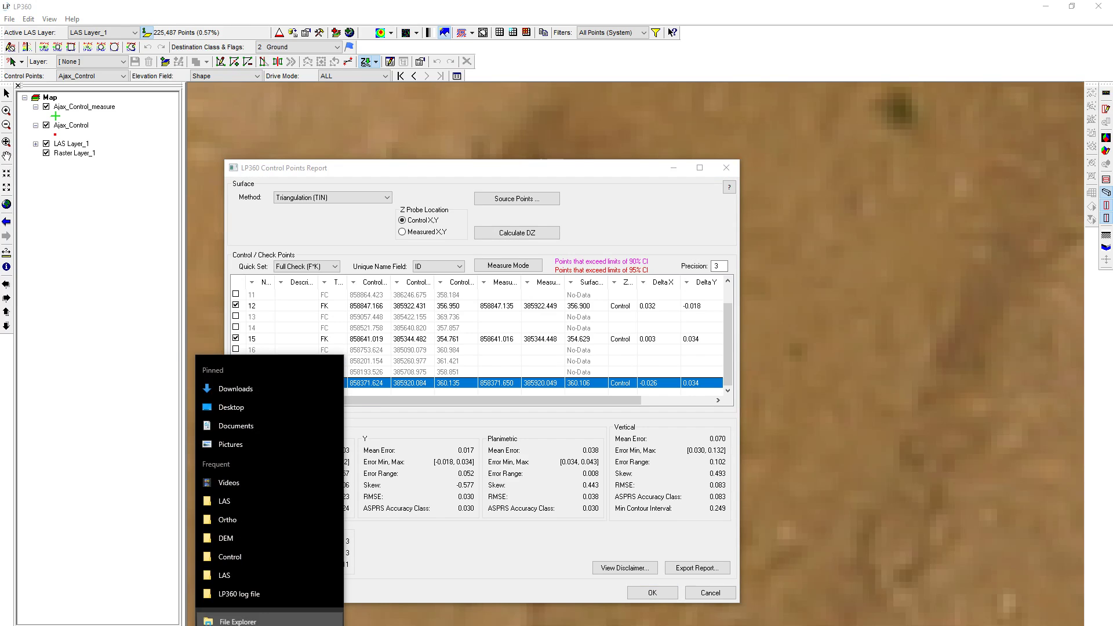
left_click(241, 622)
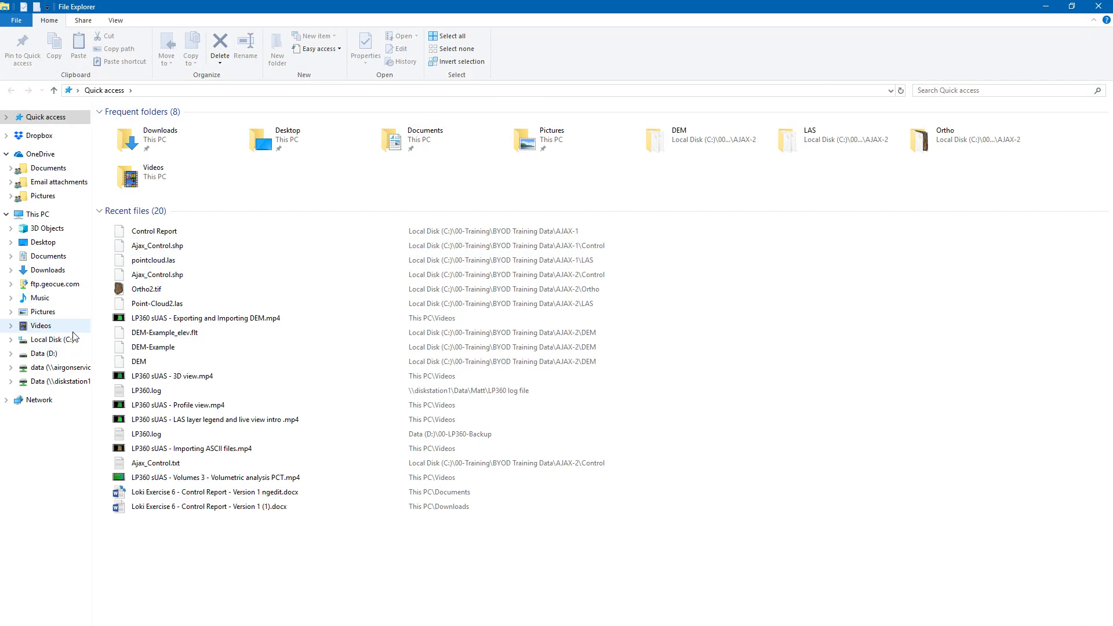
left_click(74, 340)
double_click(195, 124)
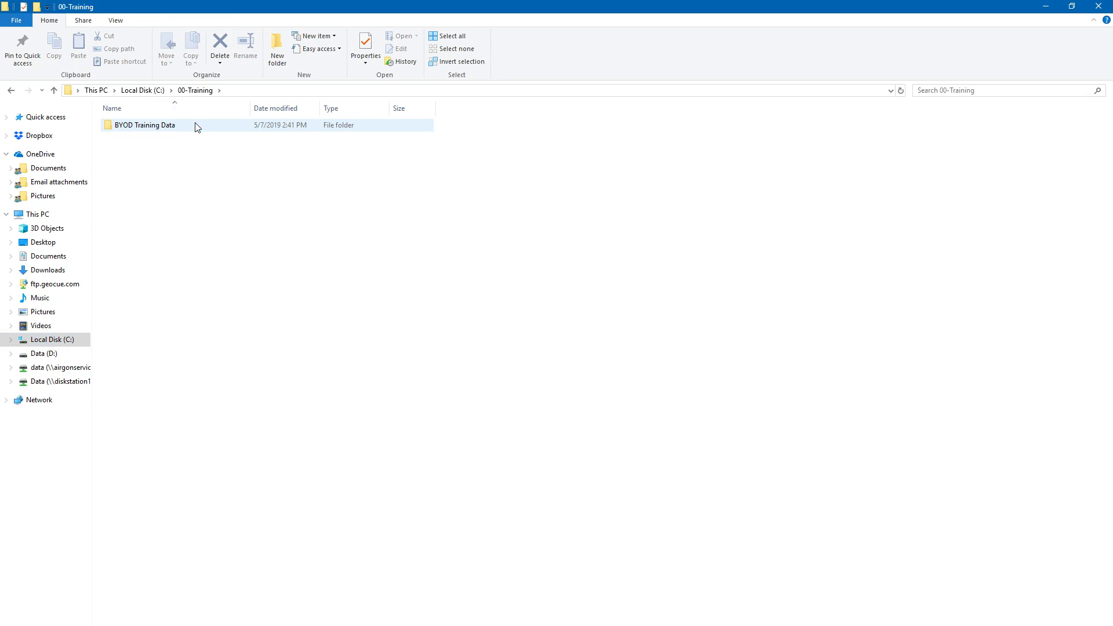
double_click(196, 125)
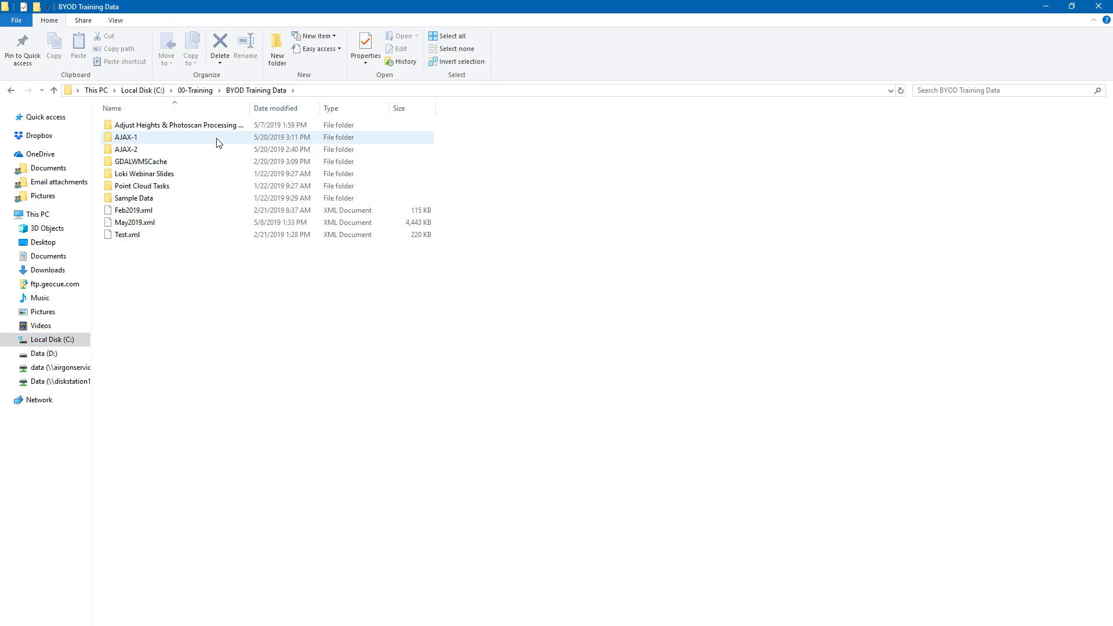
double_click(218, 140)
double_click(198, 284)
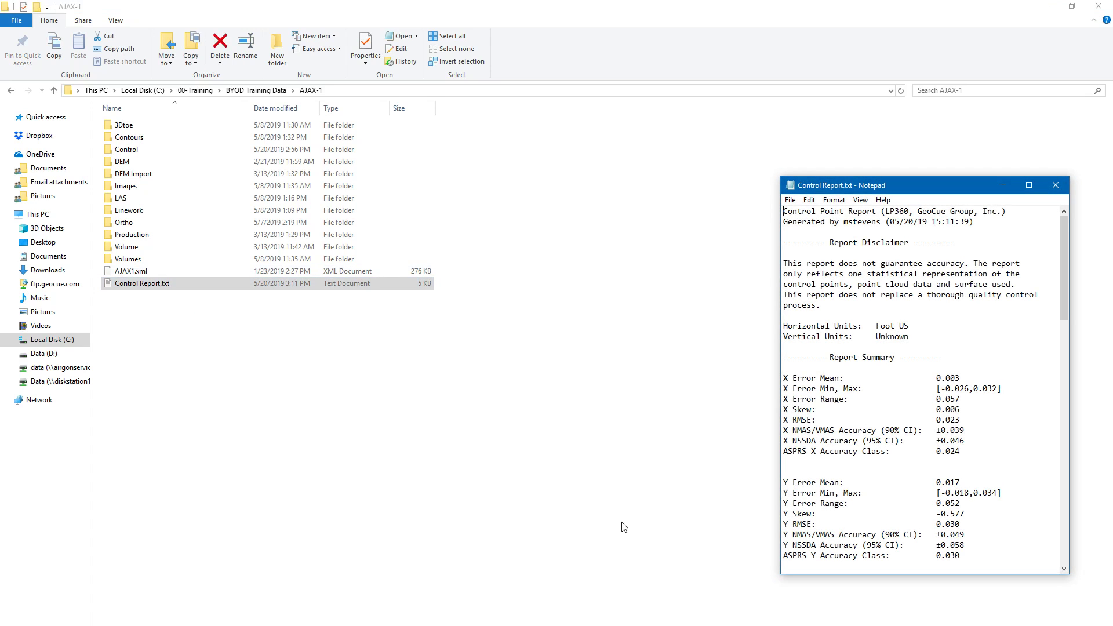
left_click(1029, 184)
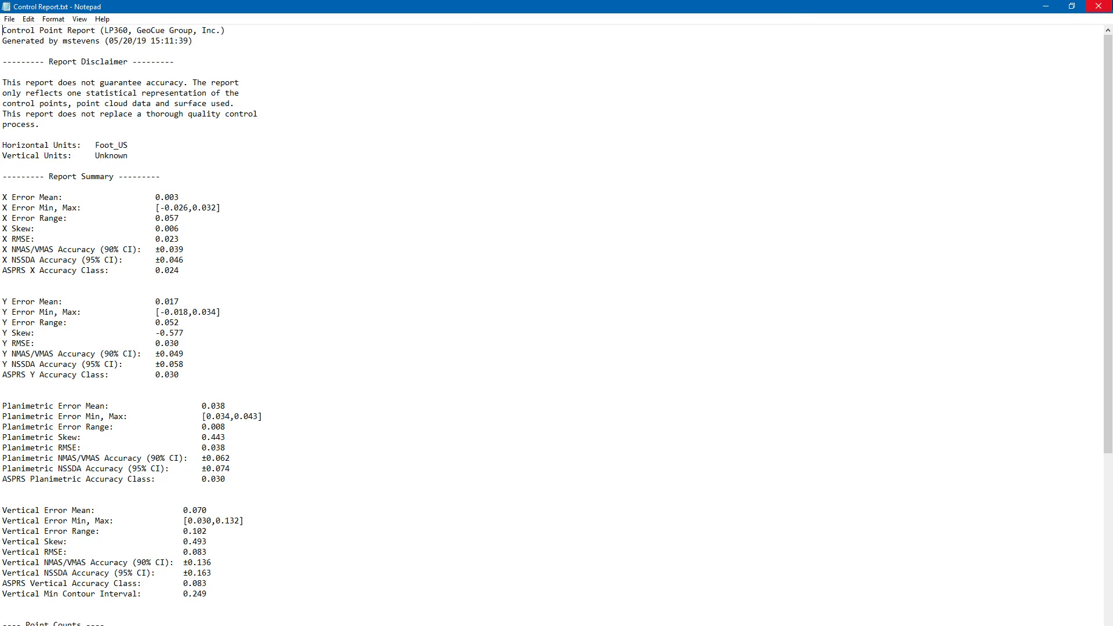
left_click(1046, 7)
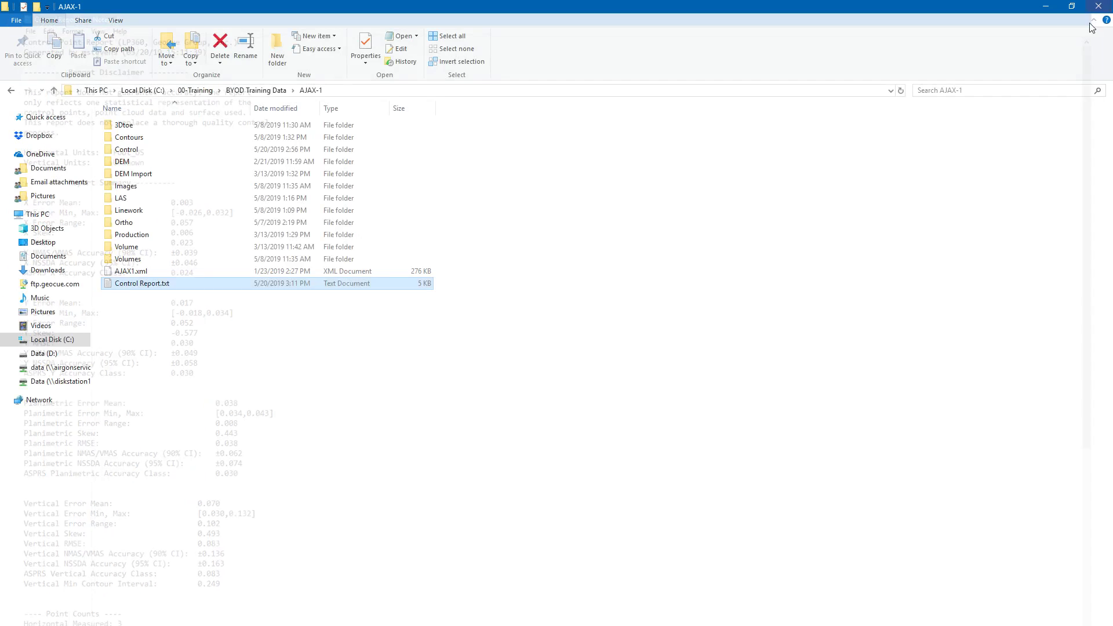
left_click(1047, 5)
Set the vertical datum of the project's spatial reference system to NAVD88 height - Geoid12B (US Feet)
left_click(9, 19)
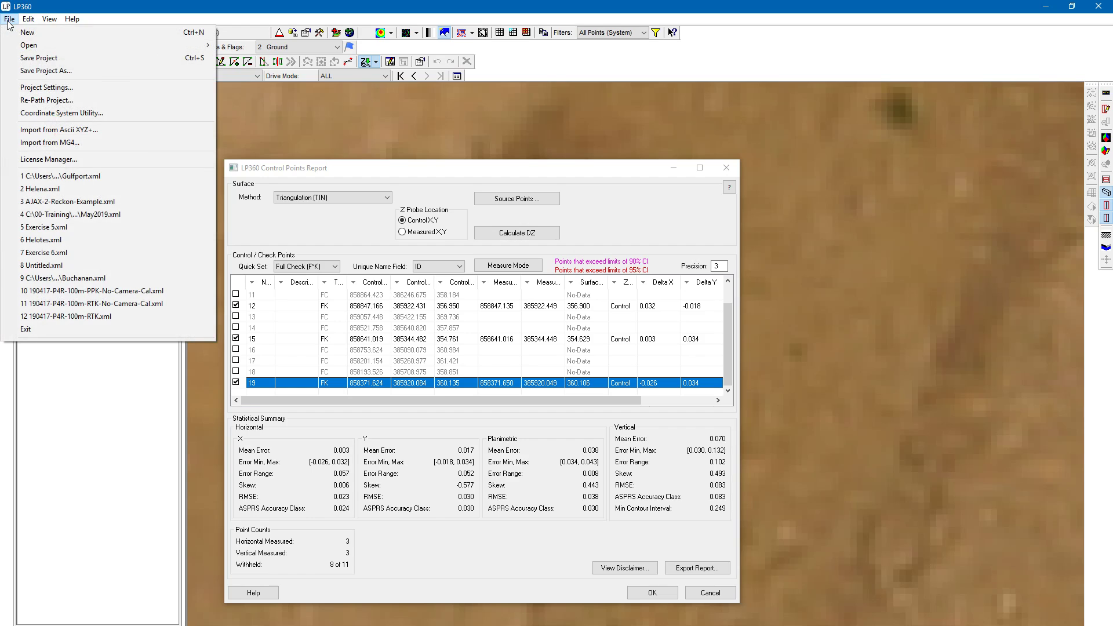
left_click(46, 87)
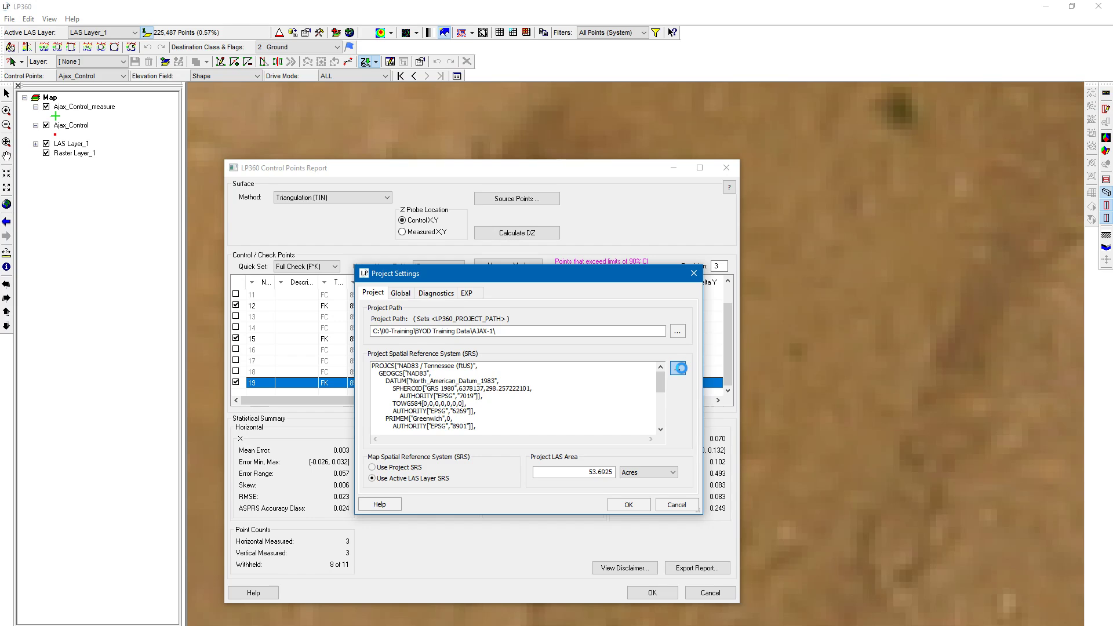
left_click(846, 152)
left_click(677, 369)
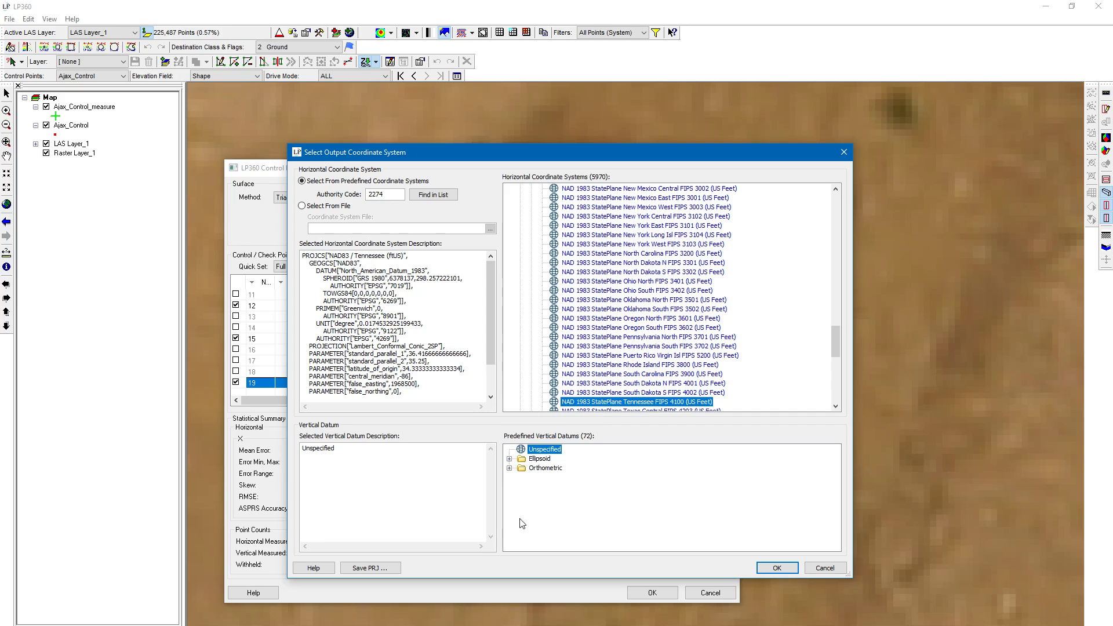
left_click(509, 469)
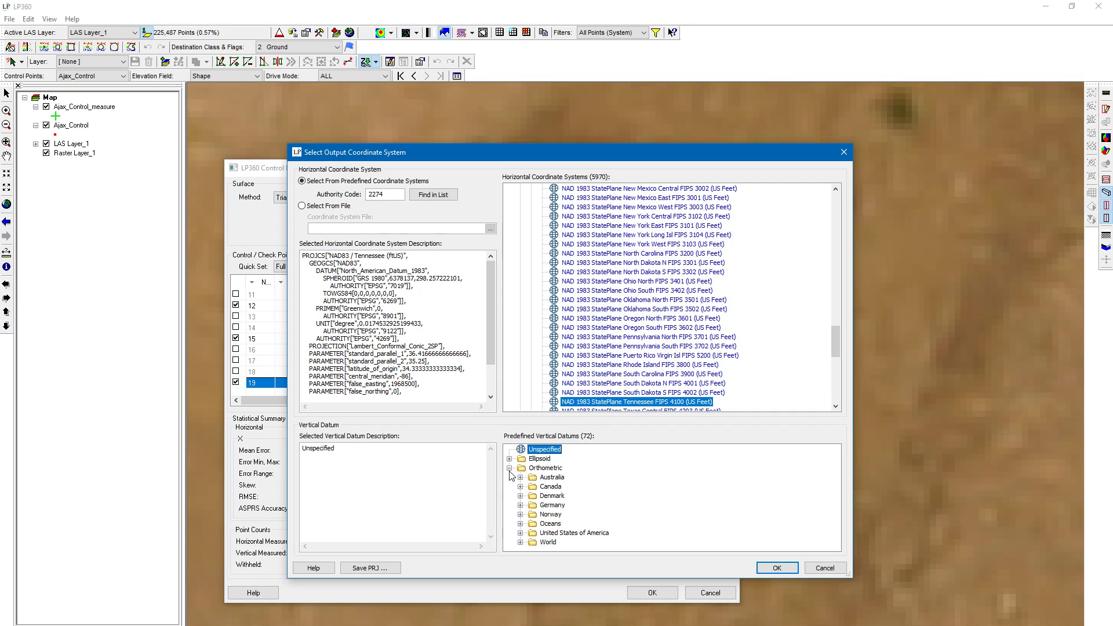
left_click(520, 532)
scroll(605, 525, "down", 2)
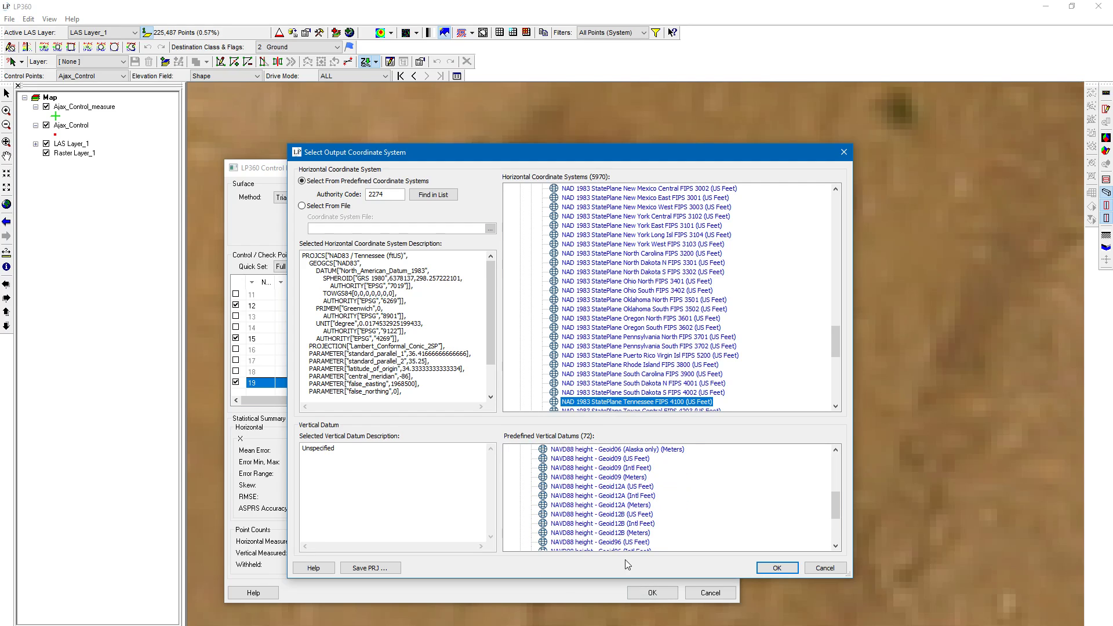
left_click(625, 515)
left_click(777, 568)
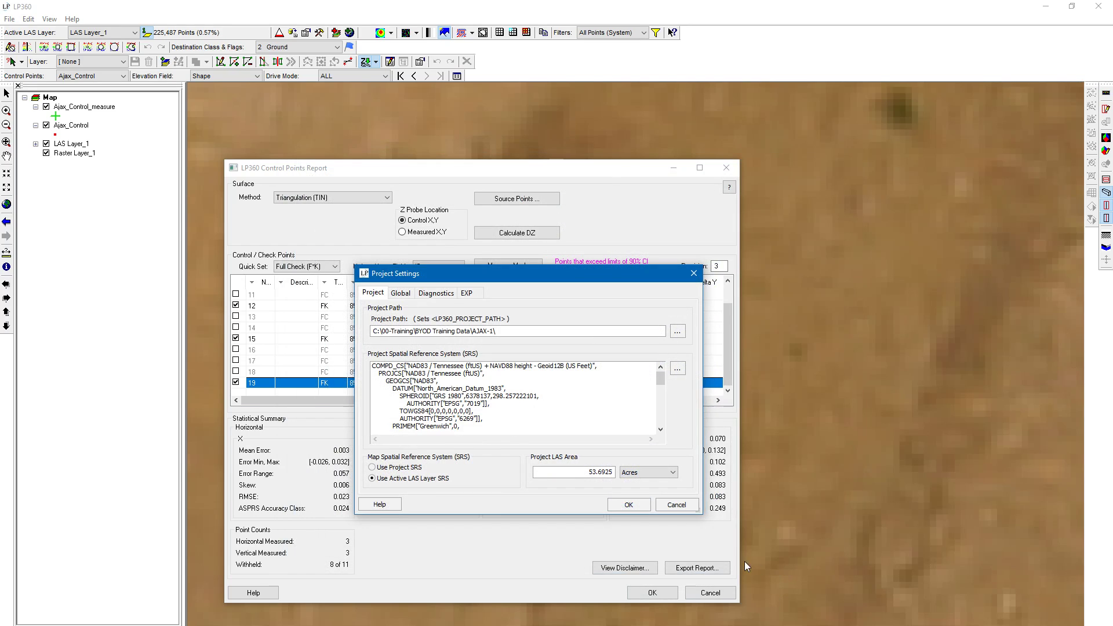
left_click(629, 504)
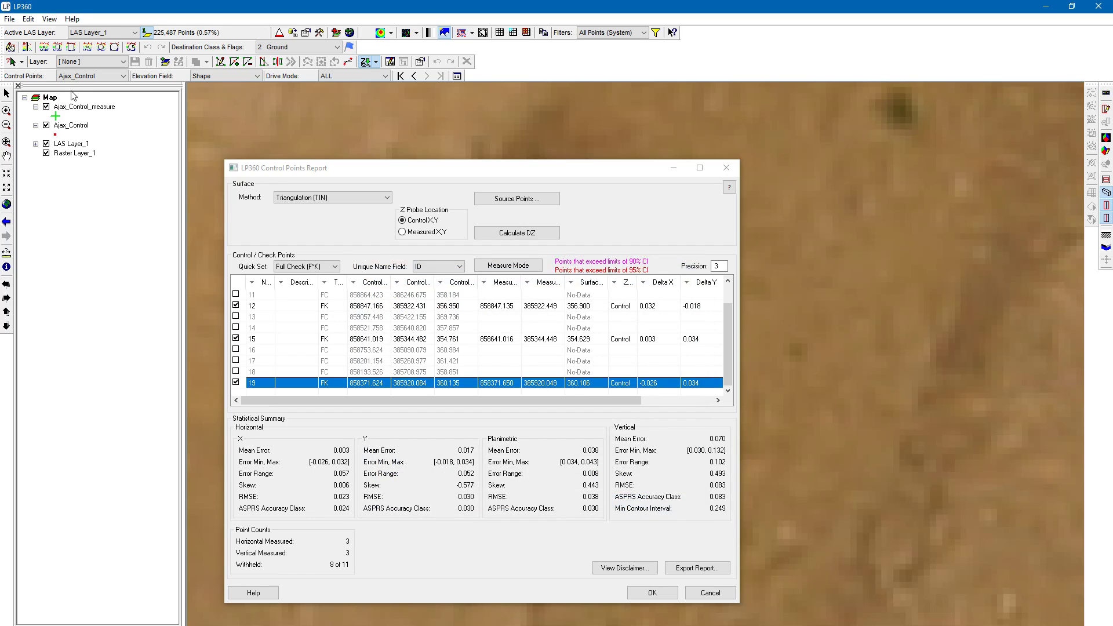
Assign the project's spatial reference system to the Ajax_Control layer
right_click(80, 128)
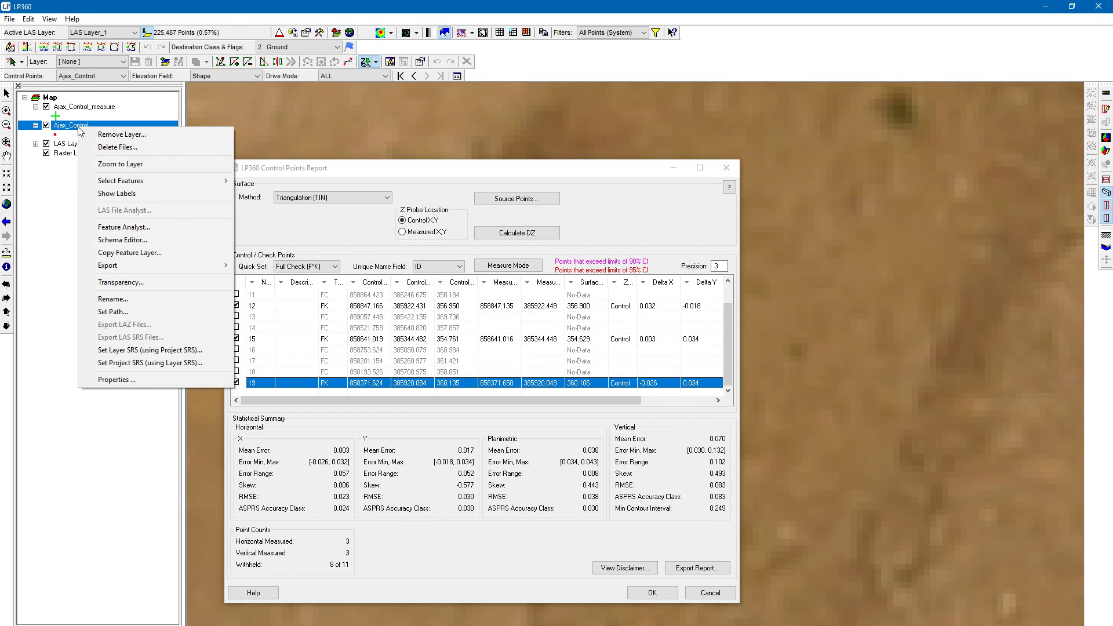
left_click(208, 354)
left_click(602, 509)
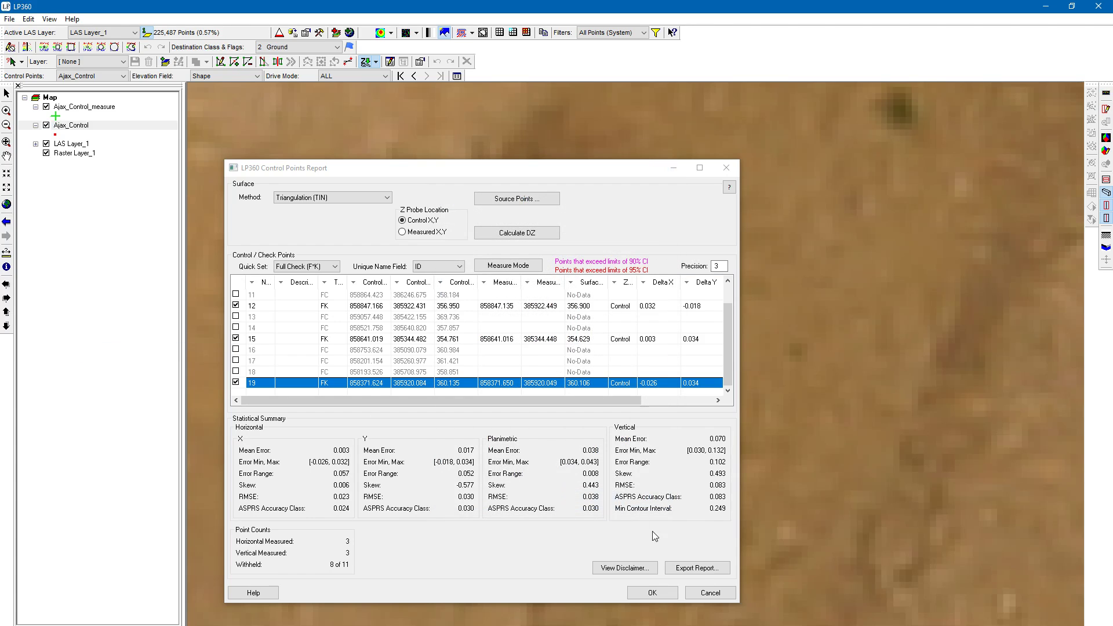
Export the control points report again, overwriting Control Report.txt in the AJAX-1 folder
left_click(695, 568)
left_click(297, 227)
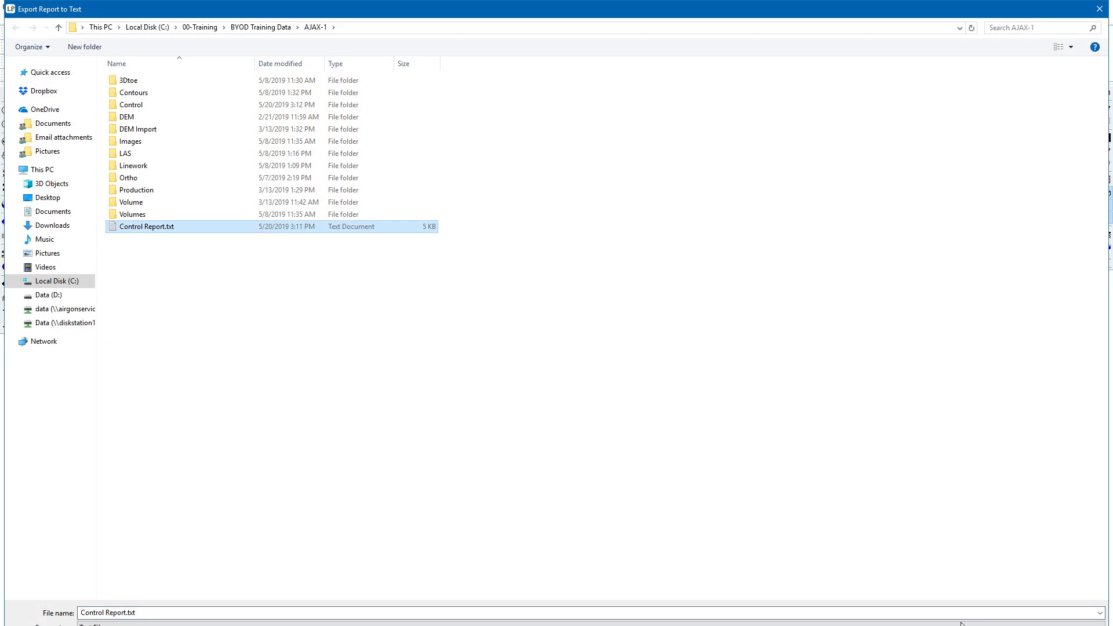
key("Return")
left_click(580, 342)
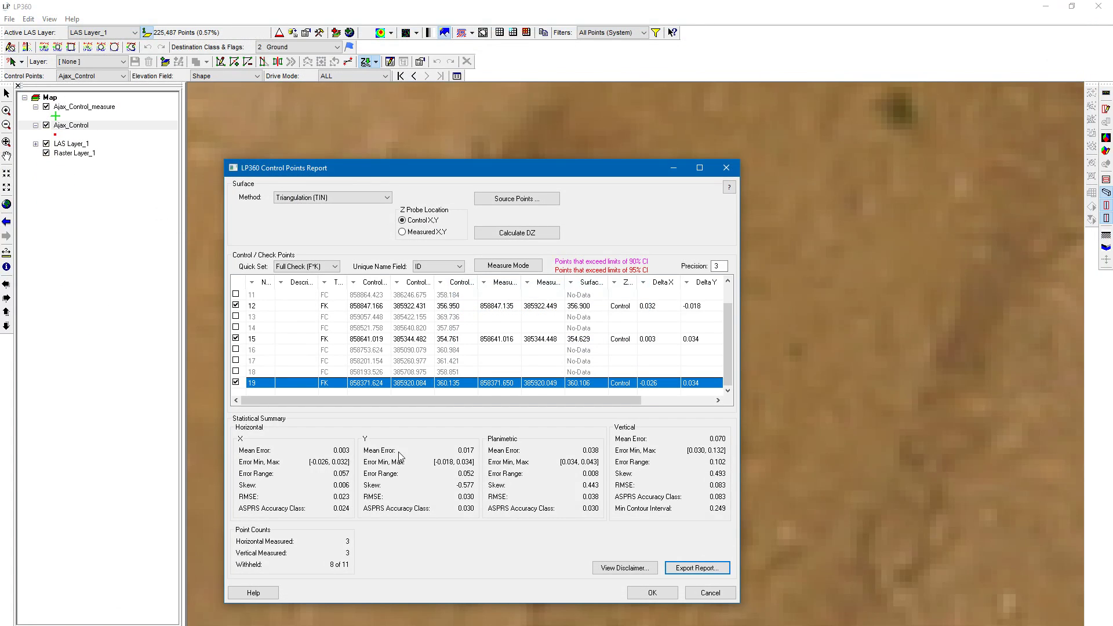
Open the re-exported Control Report.txt from the AJAX-1 folder full screen to check its horizontal and vertical units
left_click(270, 625)
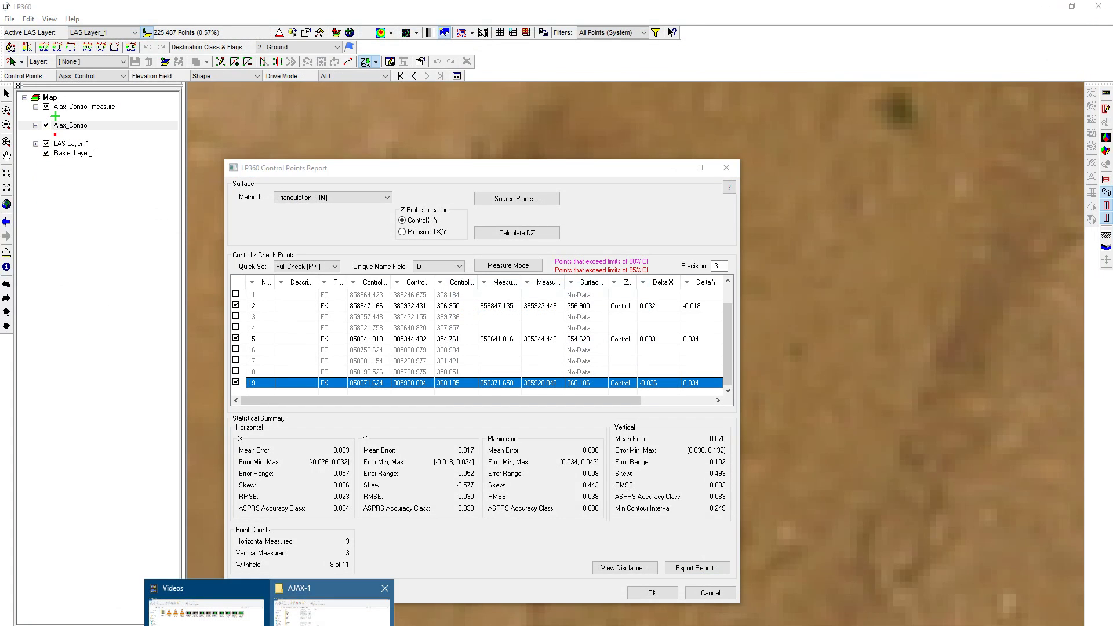
left_click(324, 609)
double_click(189, 288)
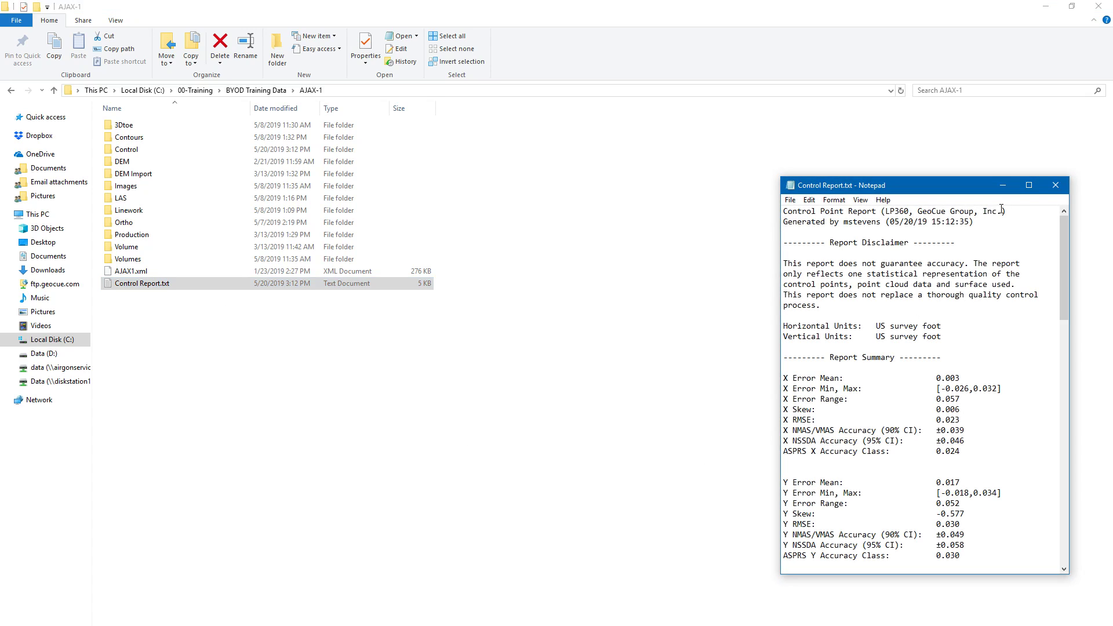
left_click(1029, 185)
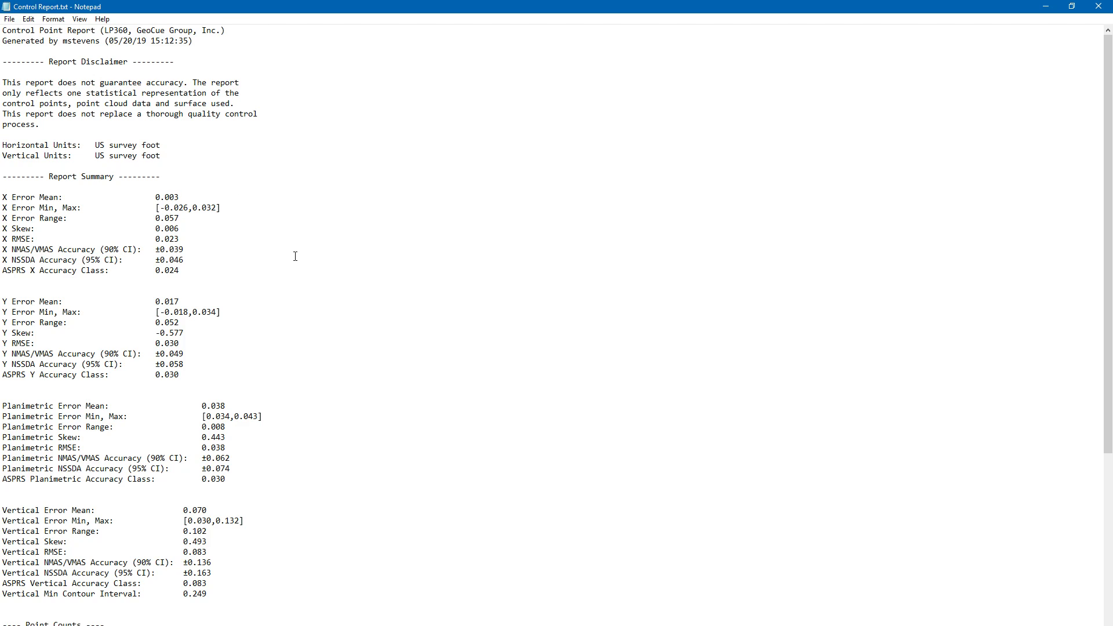
Try overwriting the report's horizontal units with Meters and retype them as US survey foot
key("BackSpace")
type("fsdsde")
key("BackSpace")
key("BackSpace")
key("BackSpace")
key("BackSpace")
key("BackSpace")
key("BackSpace")
key("BackSpace")
key("BackSpace")
key("BackSpace")
key("BackSpace")
key("BackSpace")
key("BackSpace")
key("BackSpace")
key("BackSpace")
key("BackSpace")
key("BackSpace")
key("BackSpace")
type("Meters")
key("BackSpace")
key("BackSpace")
key("BackSpace")
key("BackSpace")
key("BackSpace")
type("Us survey foot")
key("BackSpace")
type("S")
Examine the report's error statistics, point counts, surface definition and control point table
scroll(113, 225, "down", 4)
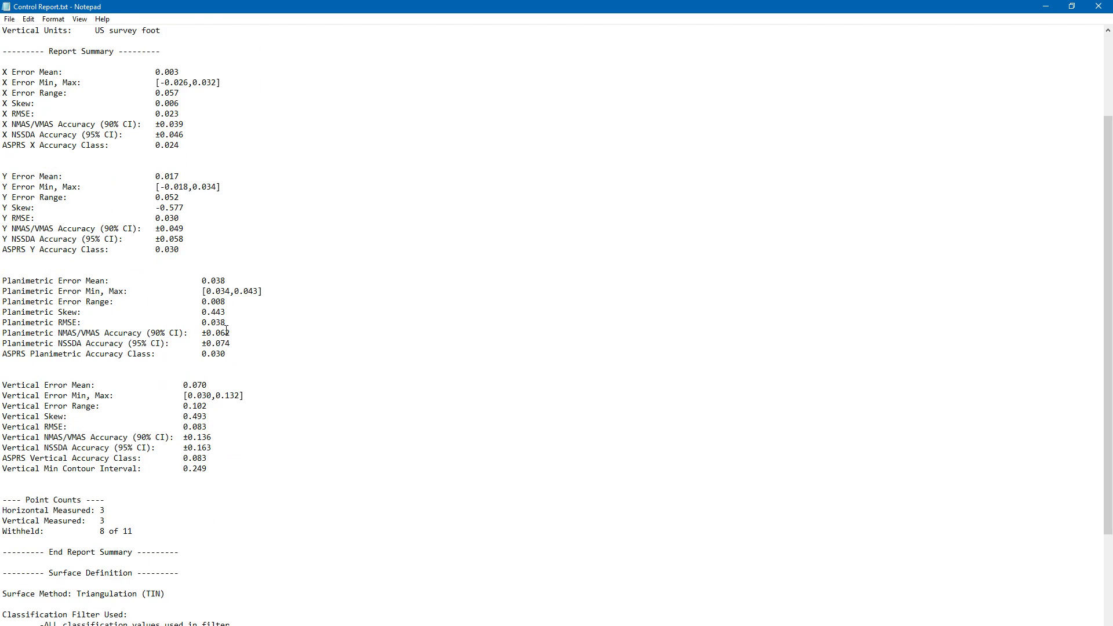
scroll(209, 351, "up", 4)
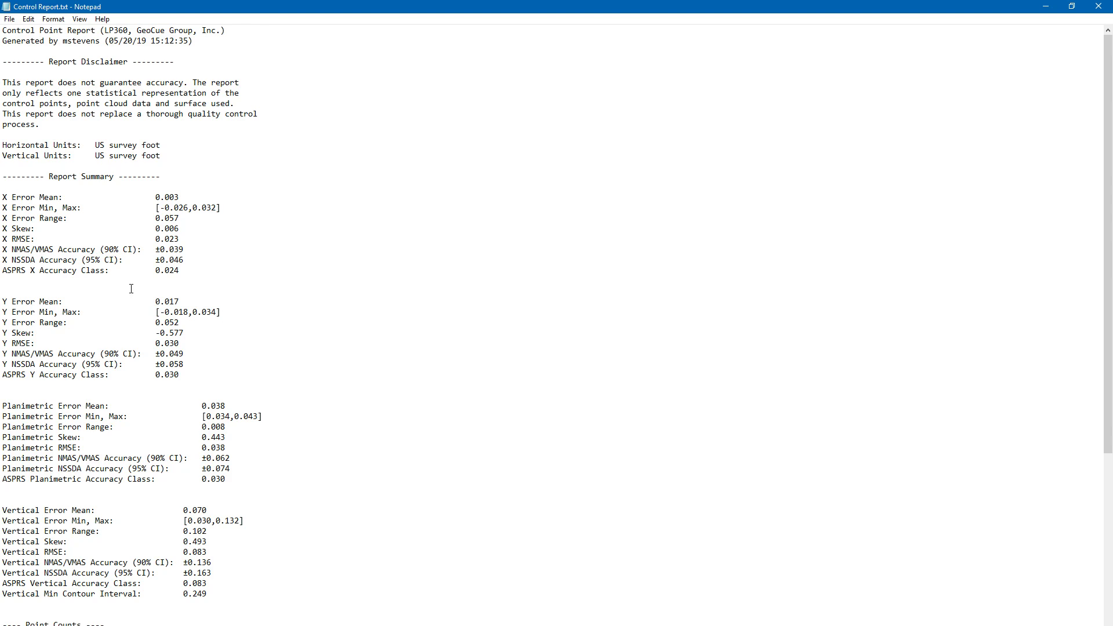
scroll(131, 289, "down", 8)
scroll(320, 306, "down", 2)
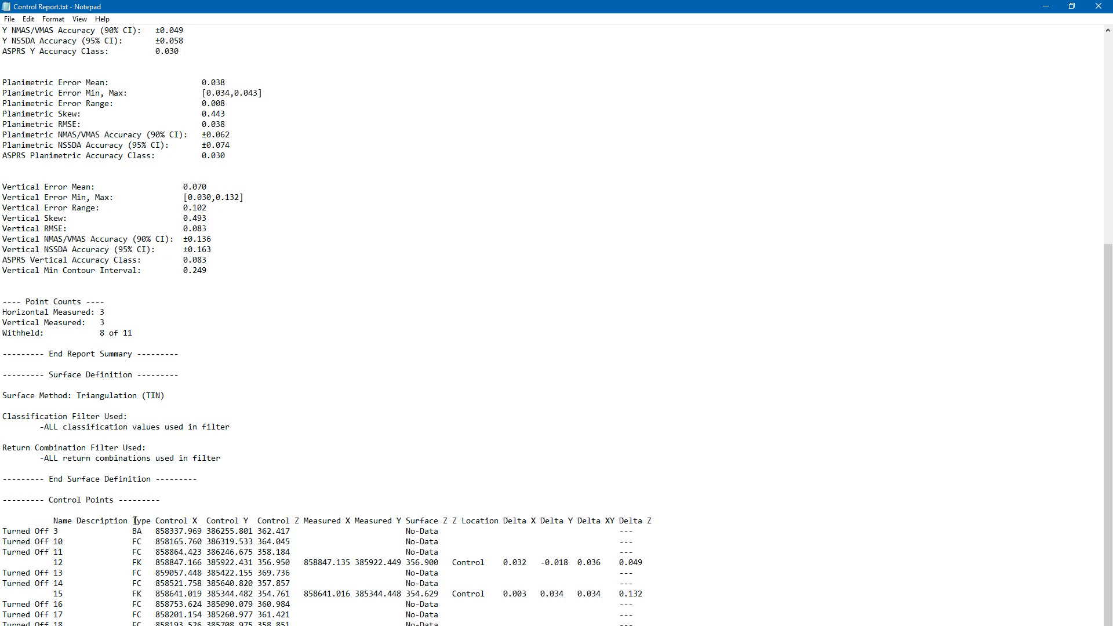
scroll(282, 484, "up", 9)
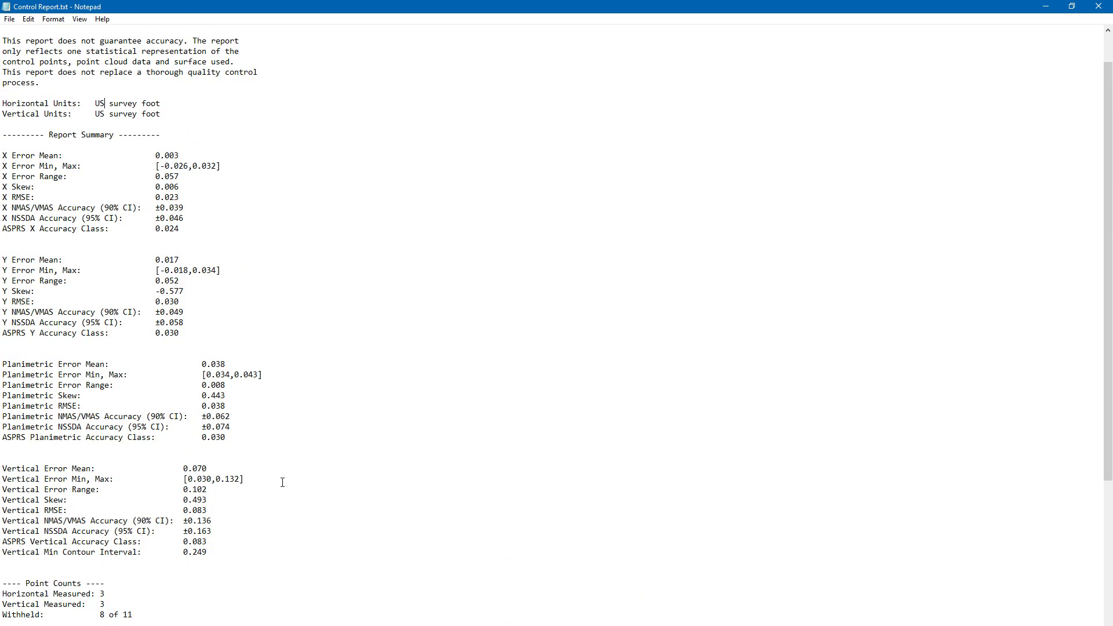
scroll(284, 481, "up", 2)
scroll(284, 481, "down", 10)
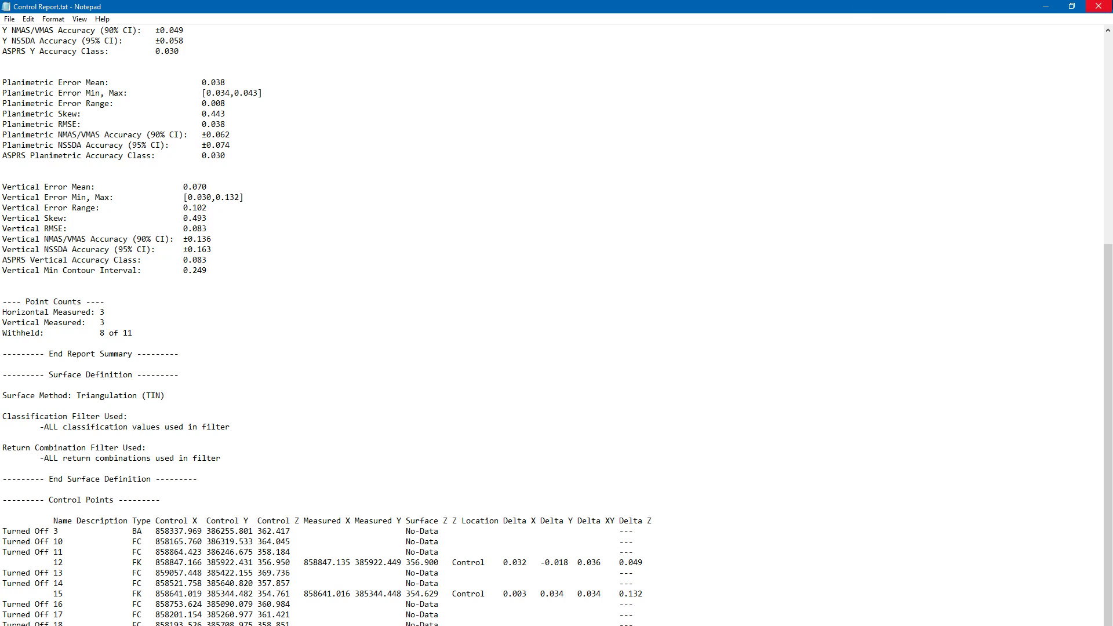
scroll(489, 235, "up", 10)
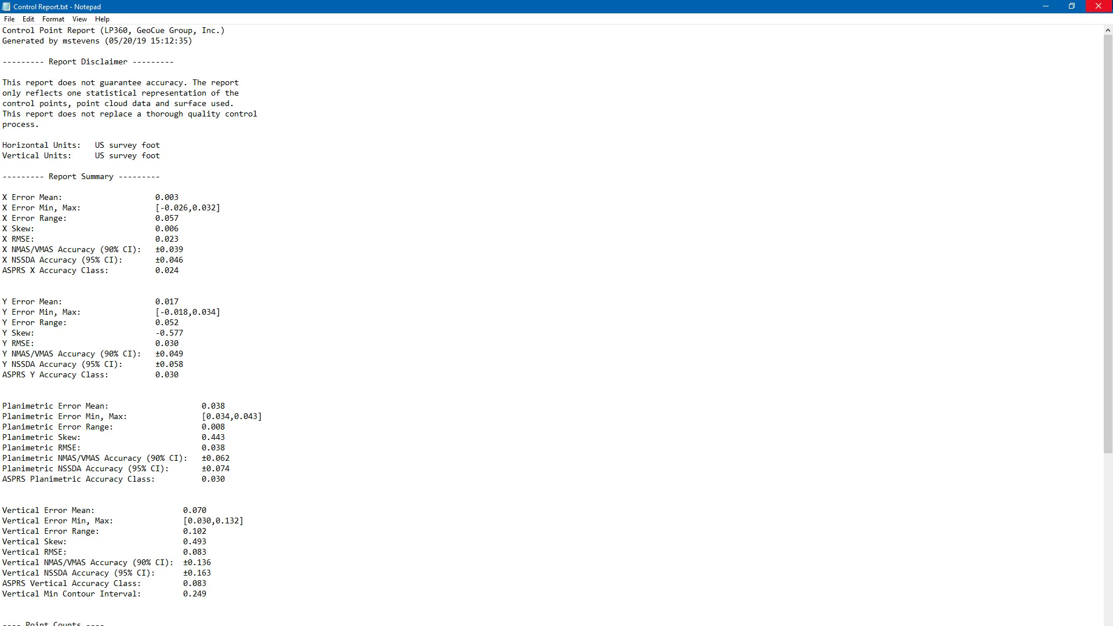
Close Control Report.txt without saving the text edits
left_click(1099, 7)
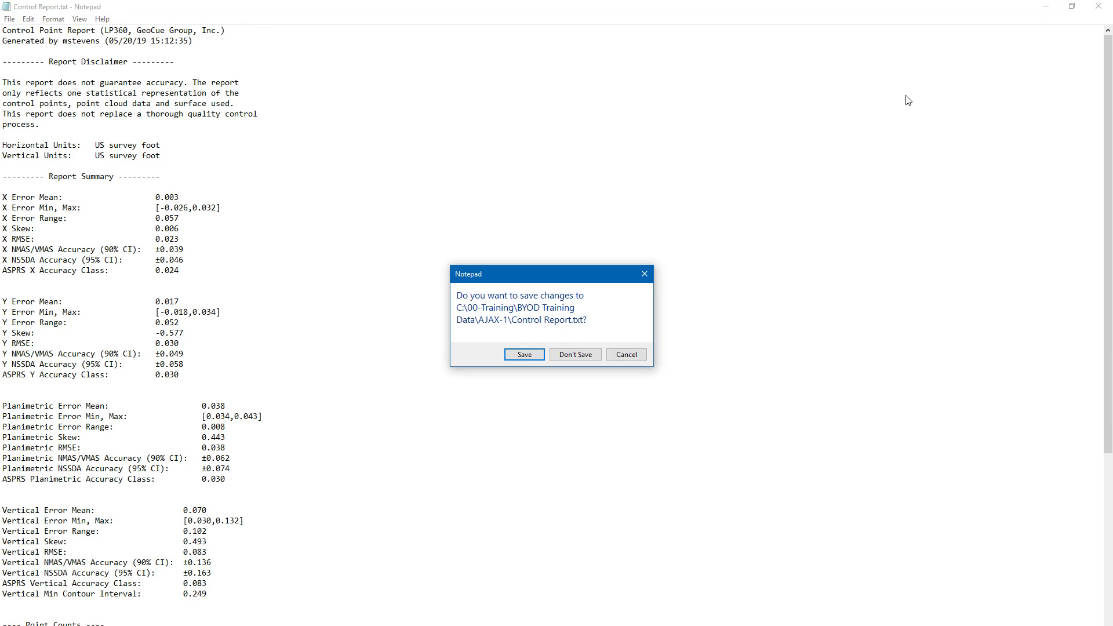
left_click(578, 355)
left_click(536, 625)
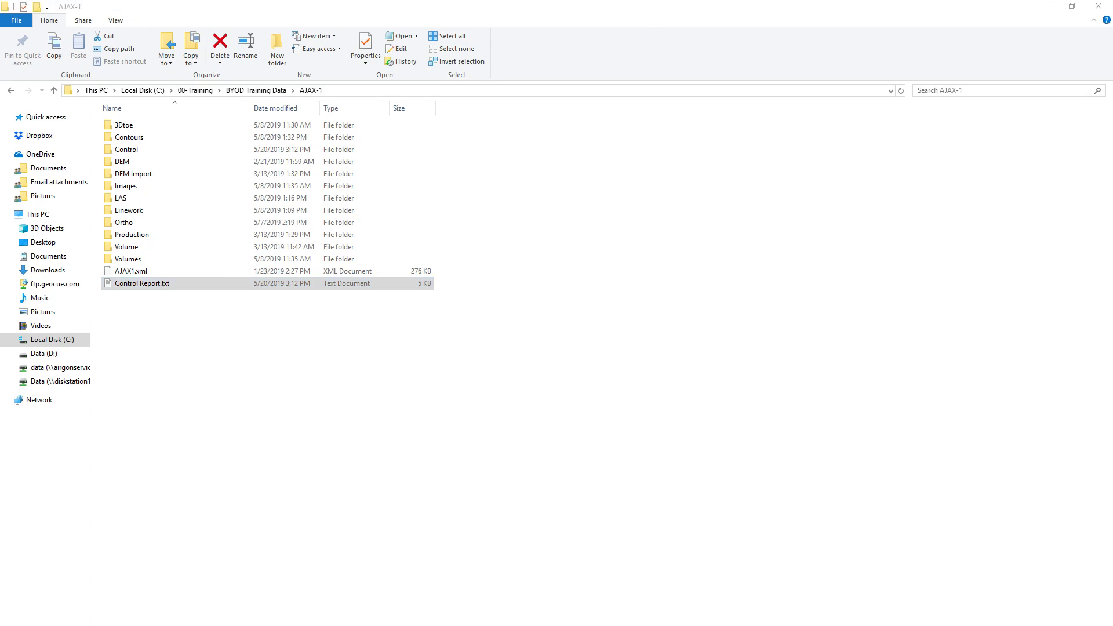